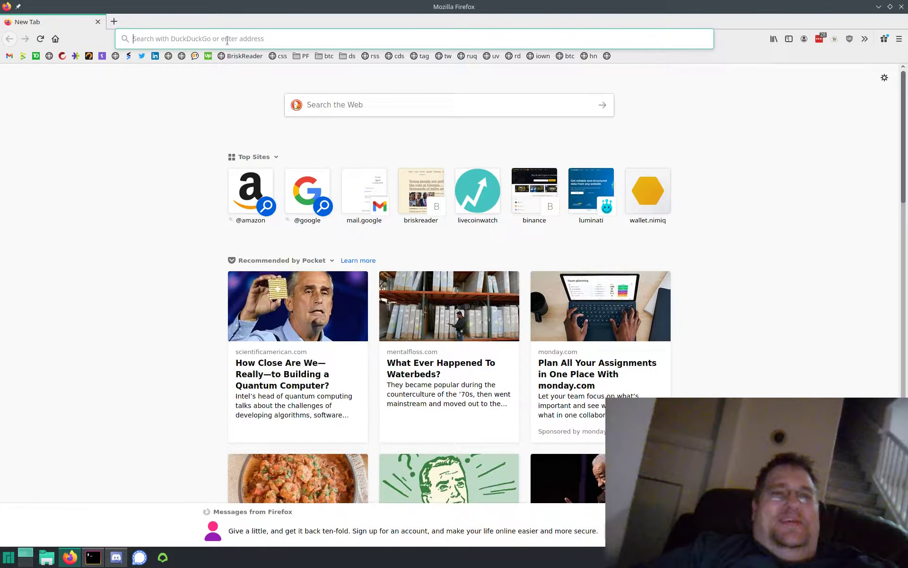
Load namesilo.com, scroll the homepage and browse its navigation menus.
{"action": "type", "text": "namesilo.com/"}
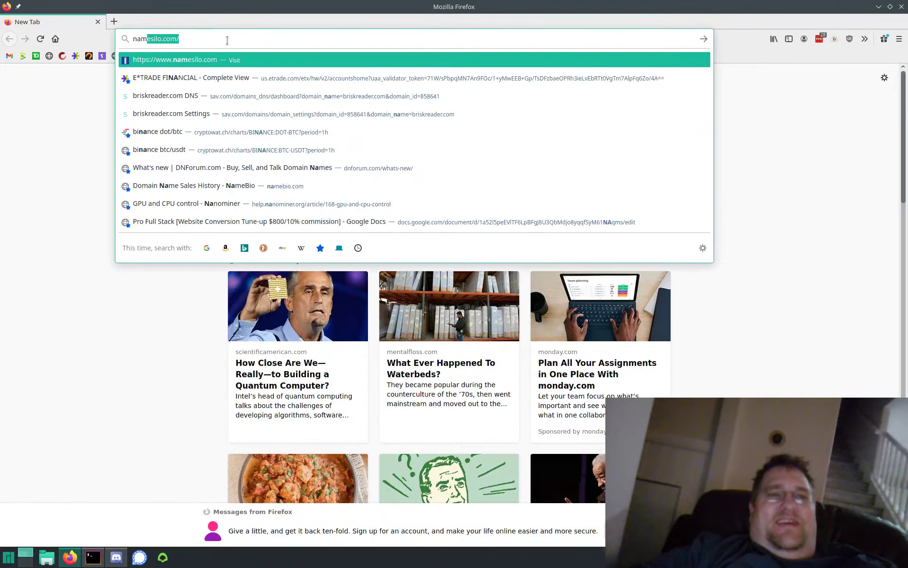
{"action": "key", "text": "Return"}
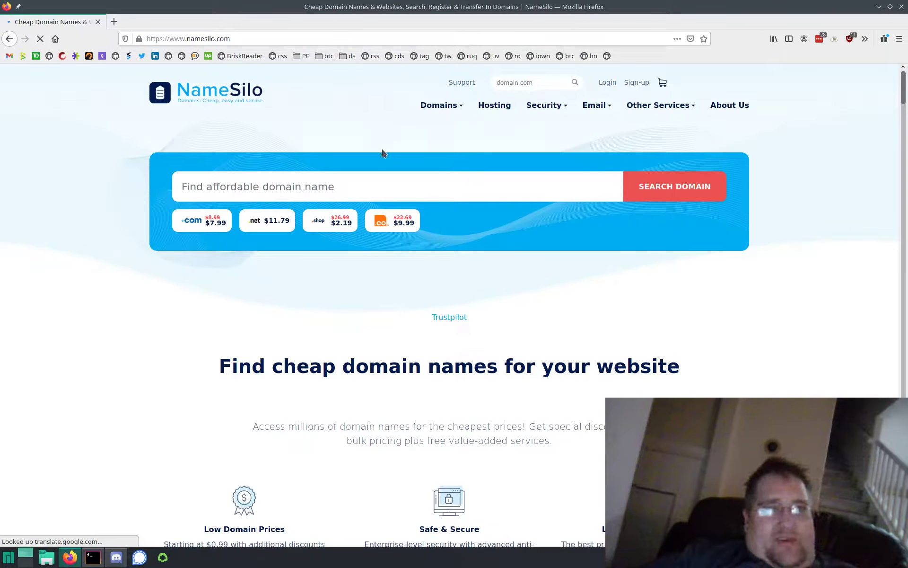
{"action": "scroll", "coordinate": [446, 197], "scroll_direction": "down", "scroll_amount": 10}
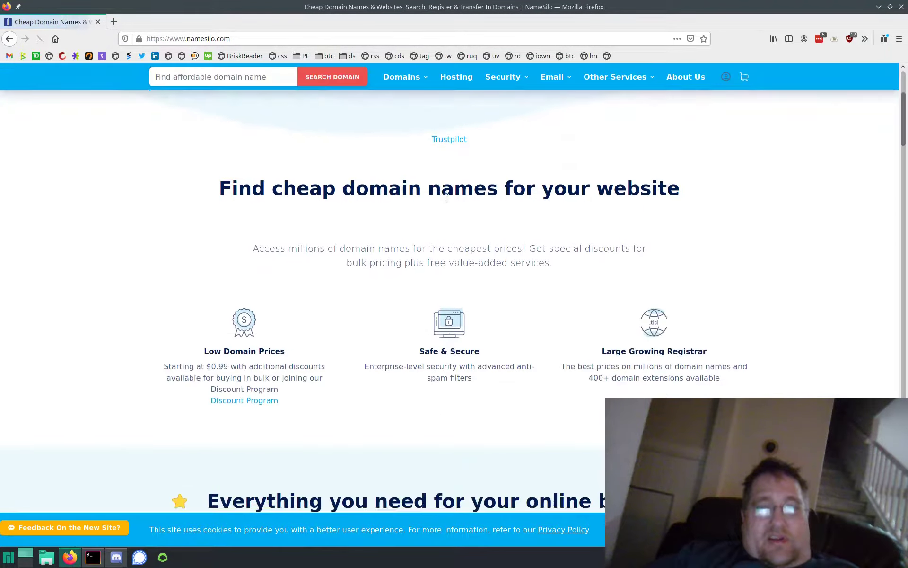
{"action": "scroll", "coordinate": [446, 199], "scroll_direction": "down", "scroll_amount": 4}
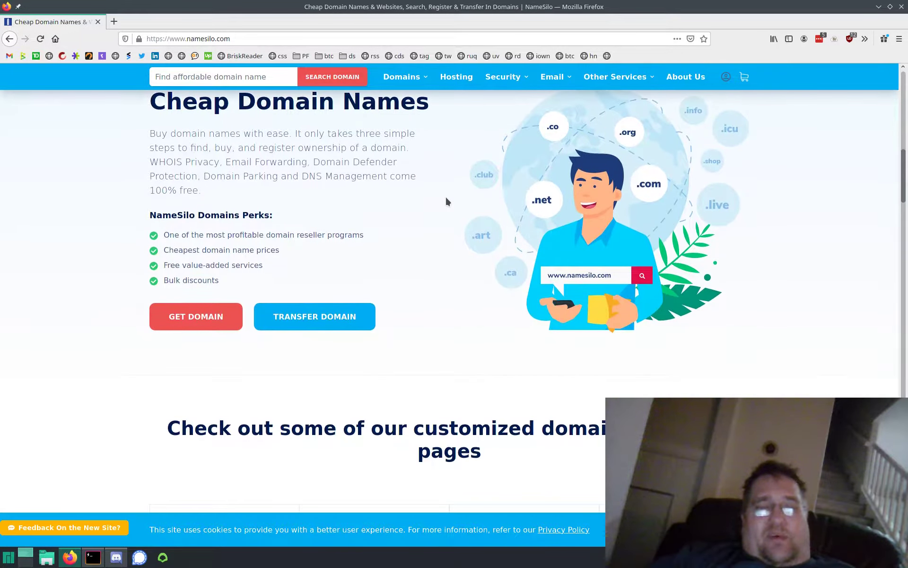
{"action": "scroll", "coordinate": [446, 197], "scroll_direction": "down", "scroll_amount": 5}
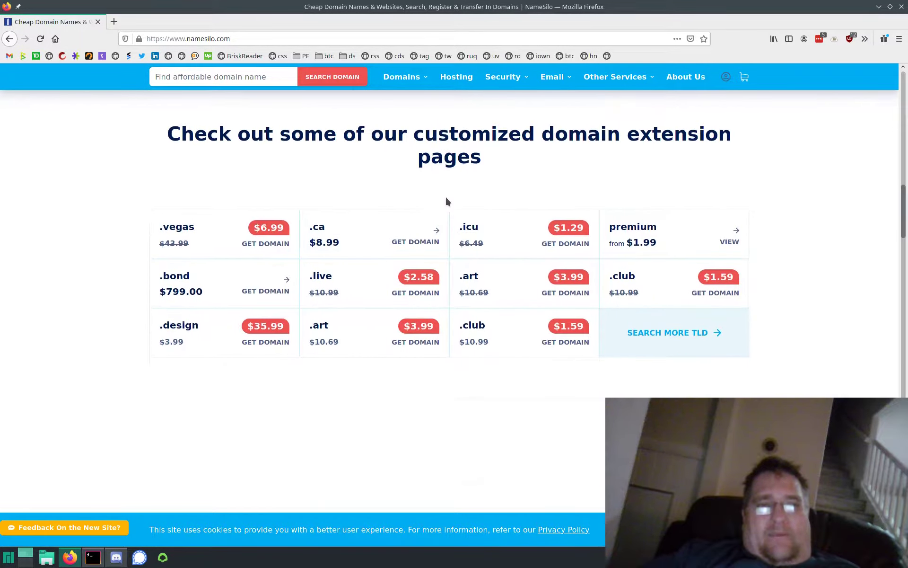
{"action": "scroll", "coordinate": [446, 196], "scroll_direction": "up", "scroll_amount": 8}
{"action": "scroll", "coordinate": [446, 202], "scroll_direction": "up", "scroll_amount": 7}
{"action": "mouse_move", "coordinate": [402, 77]}
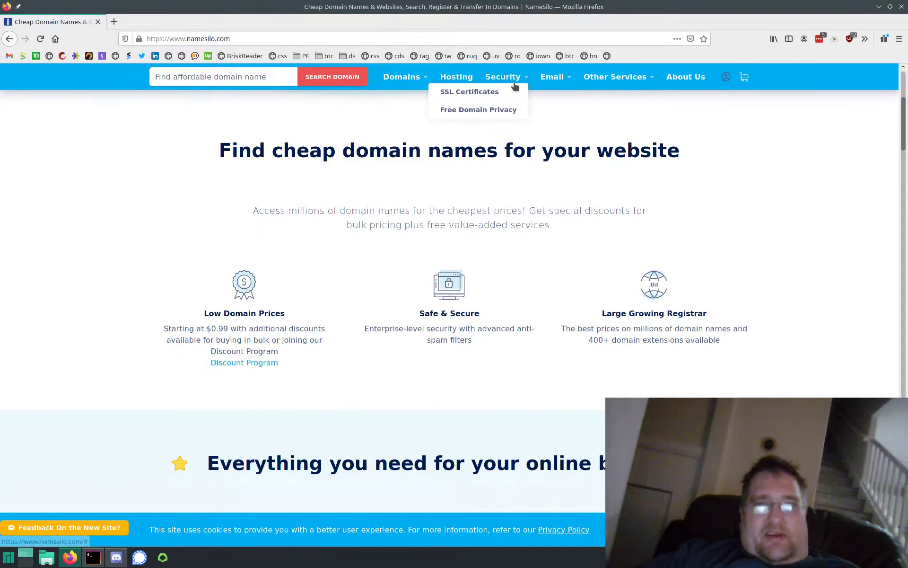
{"action": "mouse_move", "coordinate": [544, 77]}
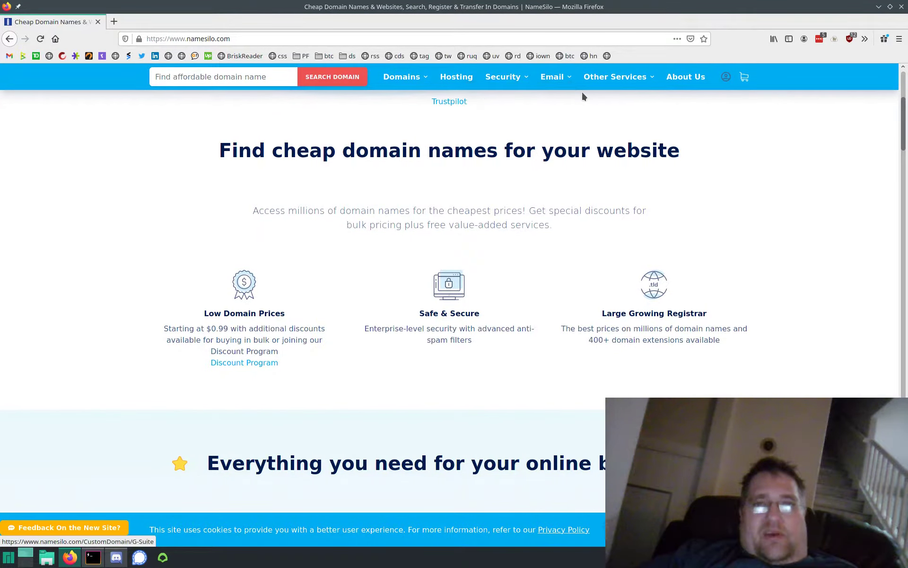
{"action": "mouse_move", "coordinate": [604, 77]}
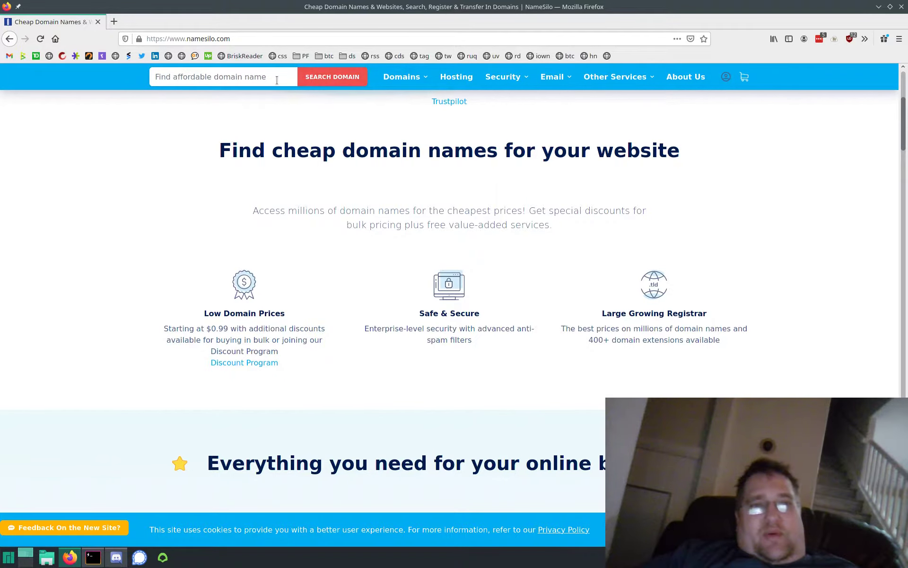
Copy the word 'domain' from the NameSilo headline to the clipboard.
{"action": "left_click", "coordinate": [246, 39]}
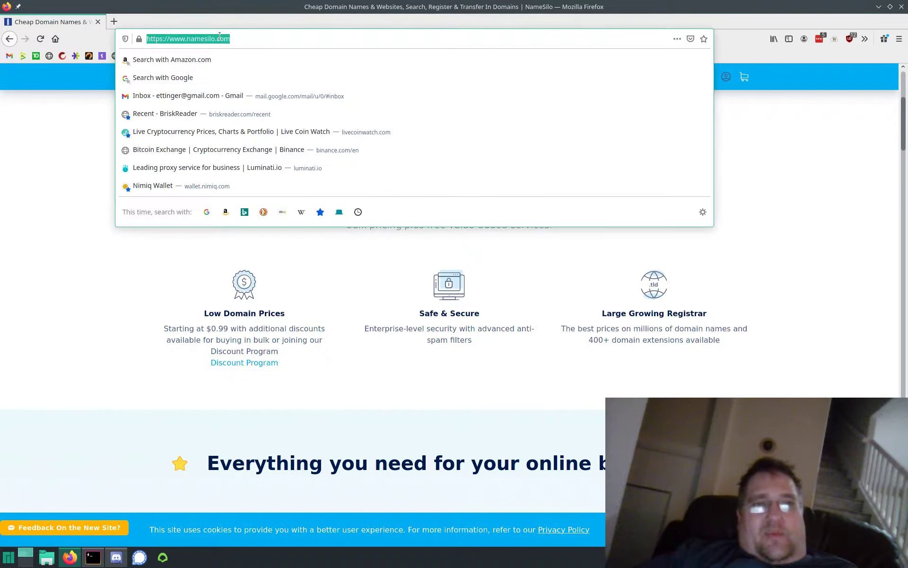
{"action": "left_click", "coordinate": [404, 267]}
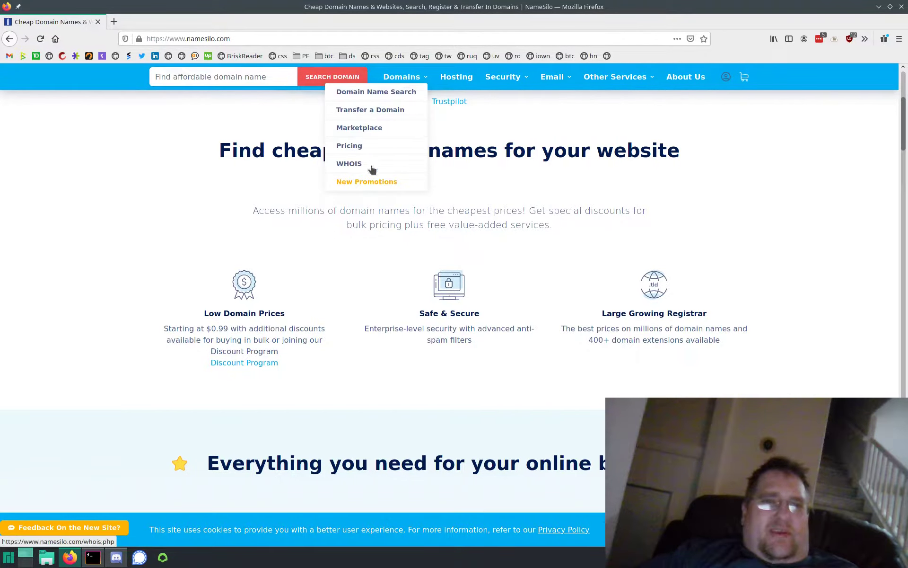
{"action": "double_click", "coordinate": [385, 154]}
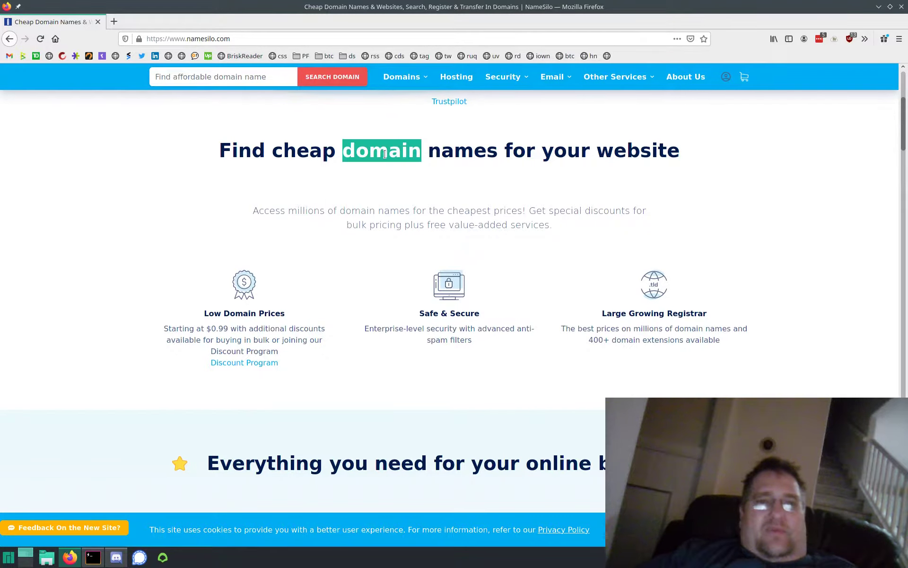
{"action": "right_click", "coordinate": [386, 155]}
{"action": "left_click", "coordinate": [399, 160]}
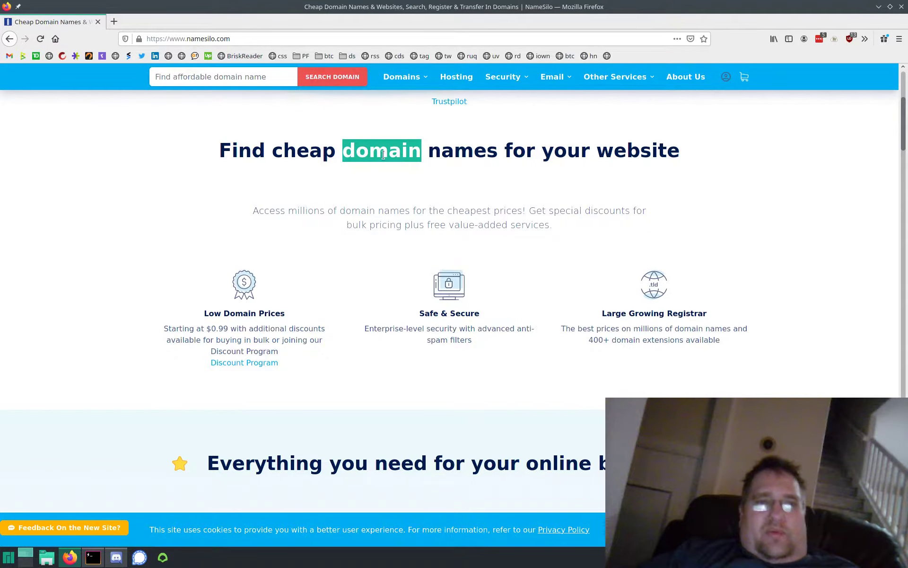
{"action": "left_click", "coordinate": [383, 155]}
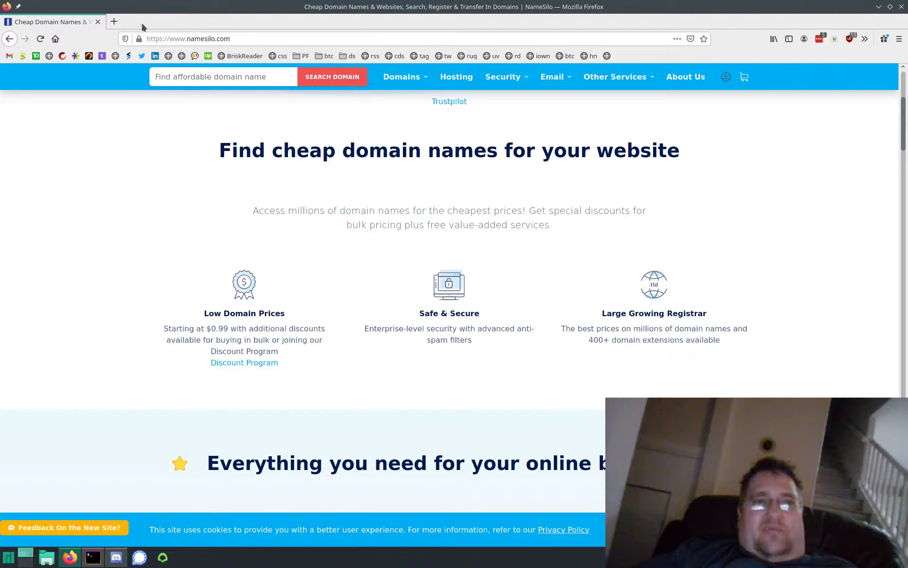
Load briskreader.com in a new second tab, then return to the NameSilo tab.
{"action": "left_click", "coordinate": [114, 22]}
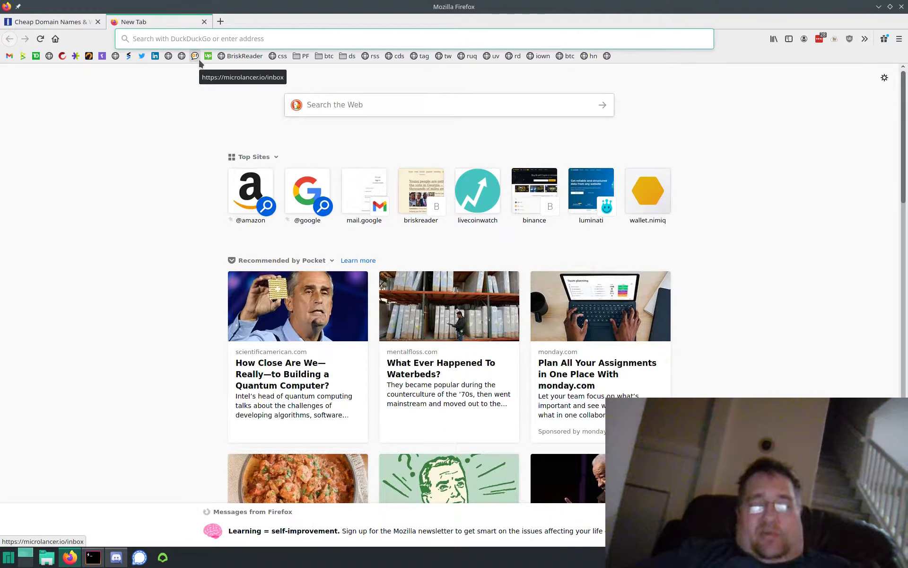
{"action": "type", "text": "briskreader.com/"}
{"action": "key", "text": "Return"}
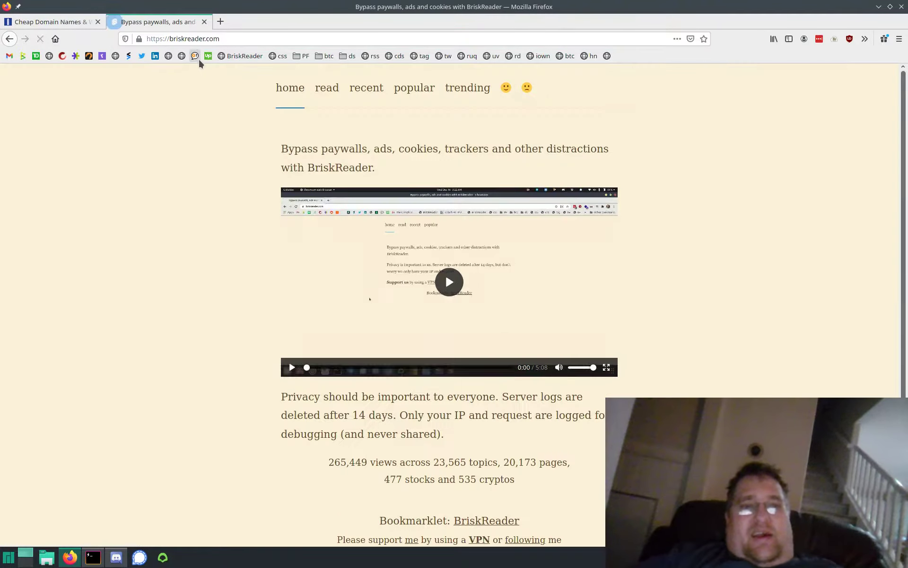
{"action": "scroll", "coordinate": [452, 209], "scroll_direction": "down", "scroll_amount": 3}
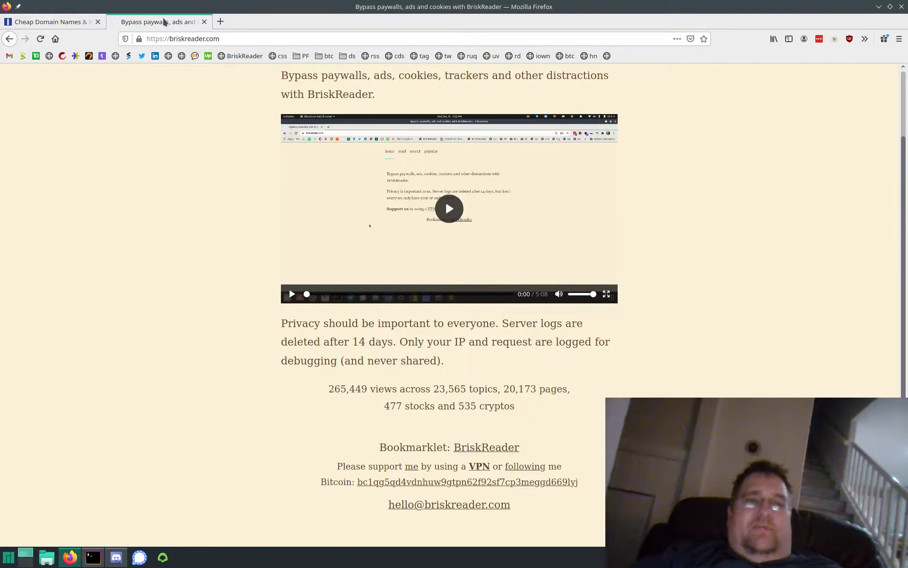
{"action": "left_click", "coordinate": [80, 22]}
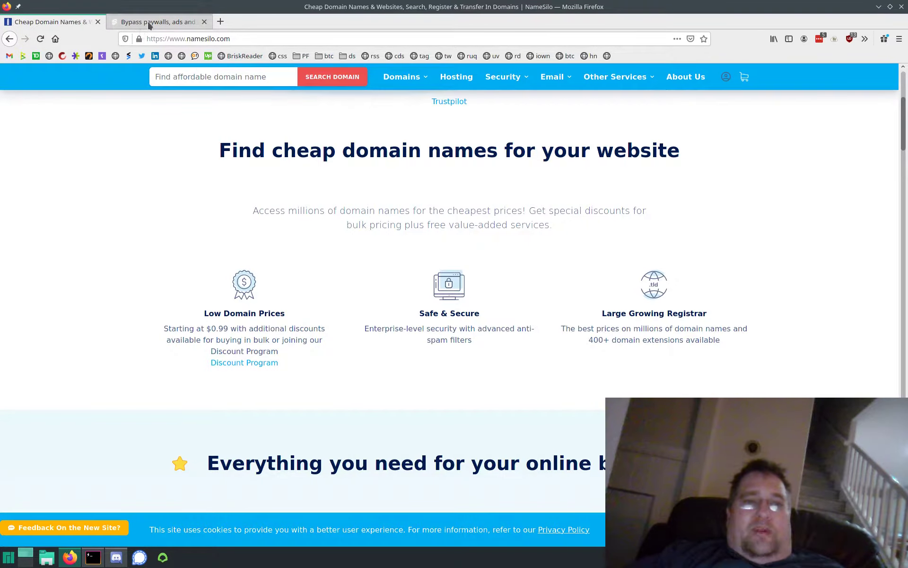
{"action": "left_click", "coordinate": [149, 23]}
{"action": "scroll", "coordinate": [254, 102], "scroll_direction": "up", "scroll_amount": 2}
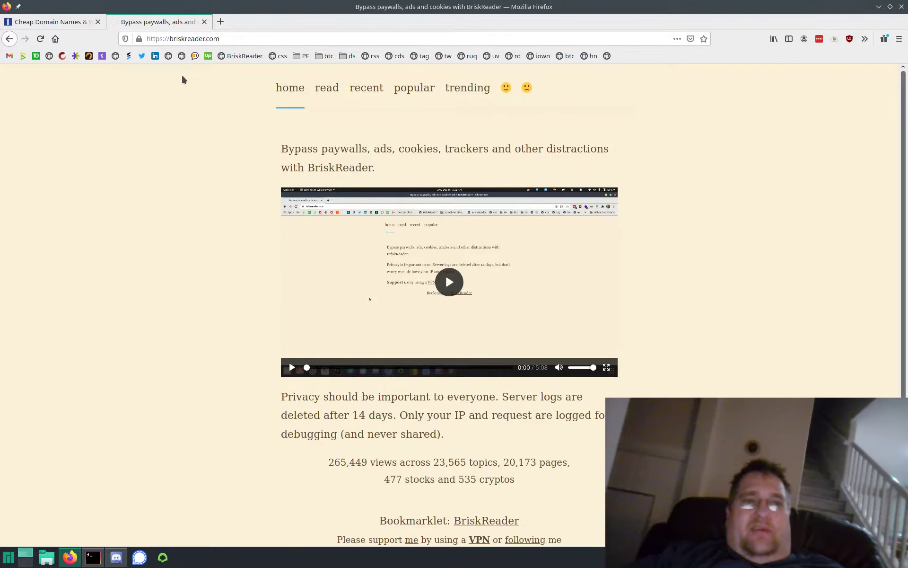
{"action": "left_click", "coordinate": [78, 22]}
Load sav.com in place of the NameSilo page.
{"action": "left_click", "coordinate": [219, 39]}
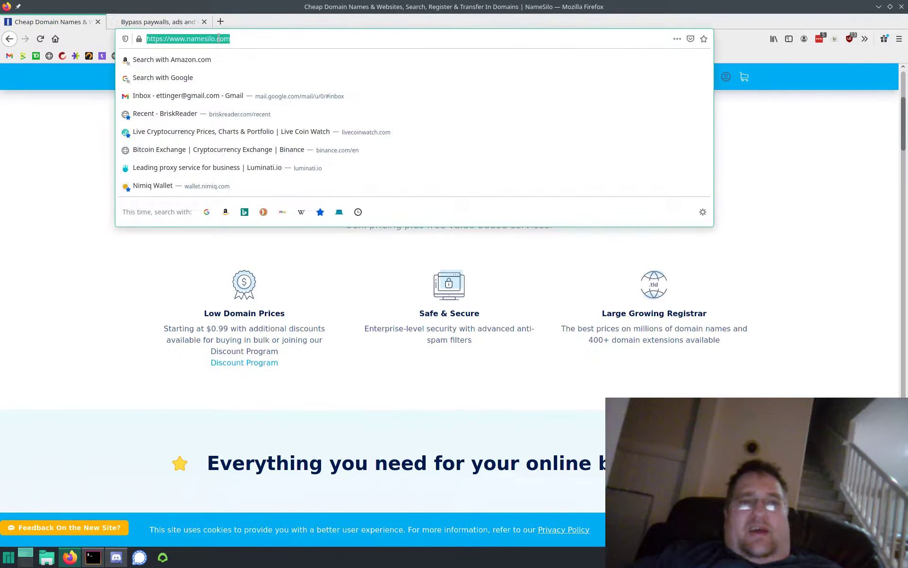
{"action": "type", "text": "sav.com/"}
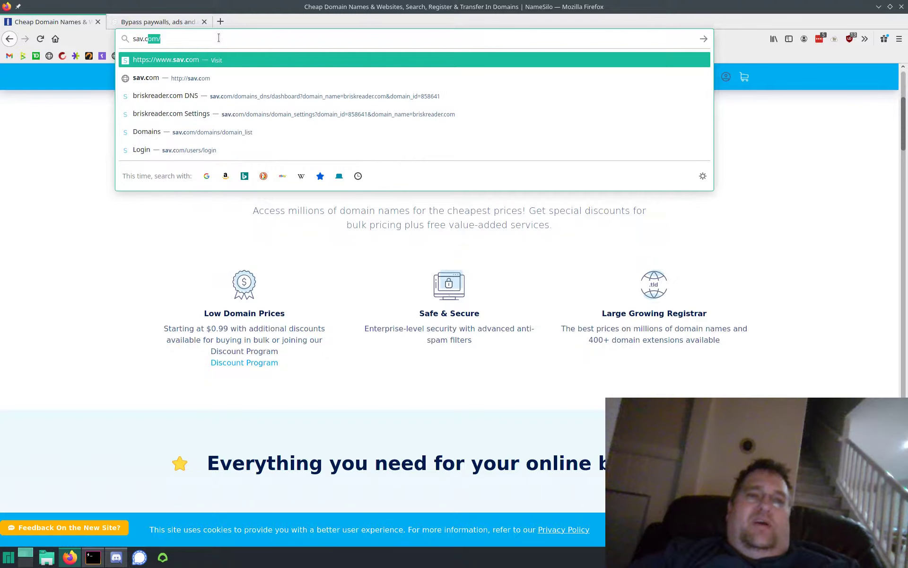
{"action": "key", "text": "Return"}
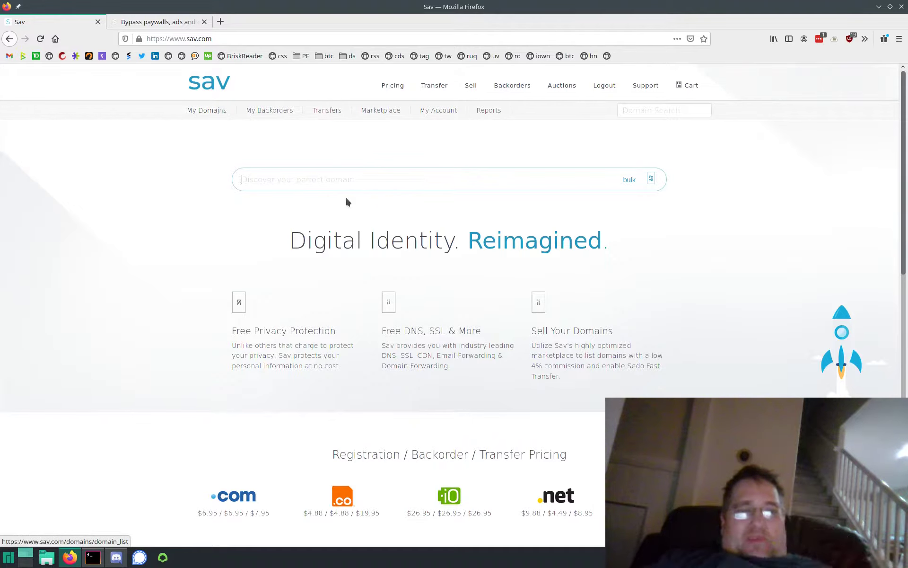
{"action": "scroll", "coordinate": [345, 196], "scroll_direction": "down", "scroll_amount": 8}
{"action": "scroll", "coordinate": [345, 196], "scroll_direction": "up", "scroll_amount": 1}
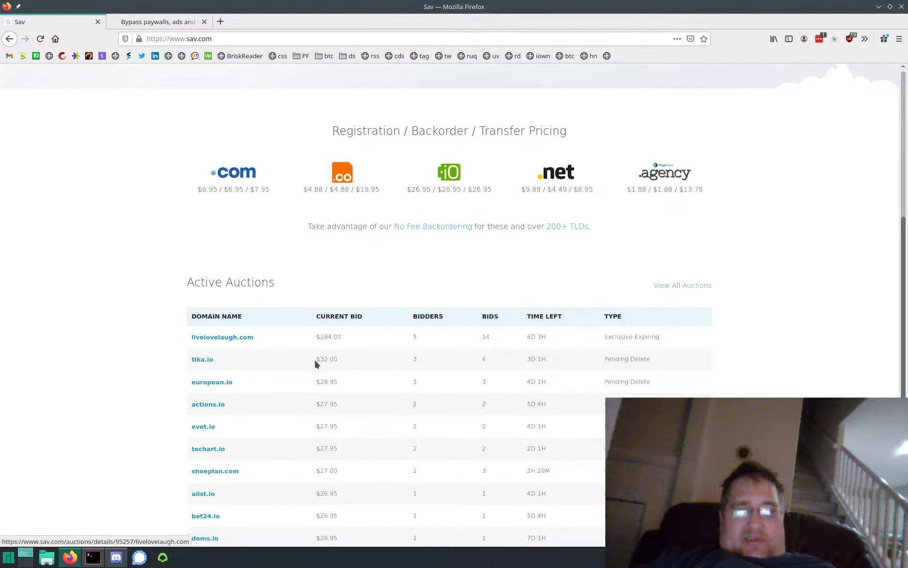
{"action": "scroll", "coordinate": [296, 349], "scroll_direction": "down", "scroll_amount": 3}
{"action": "scroll", "coordinate": [296, 348], "scroll_direction": "down", "scroll_amount": 2}
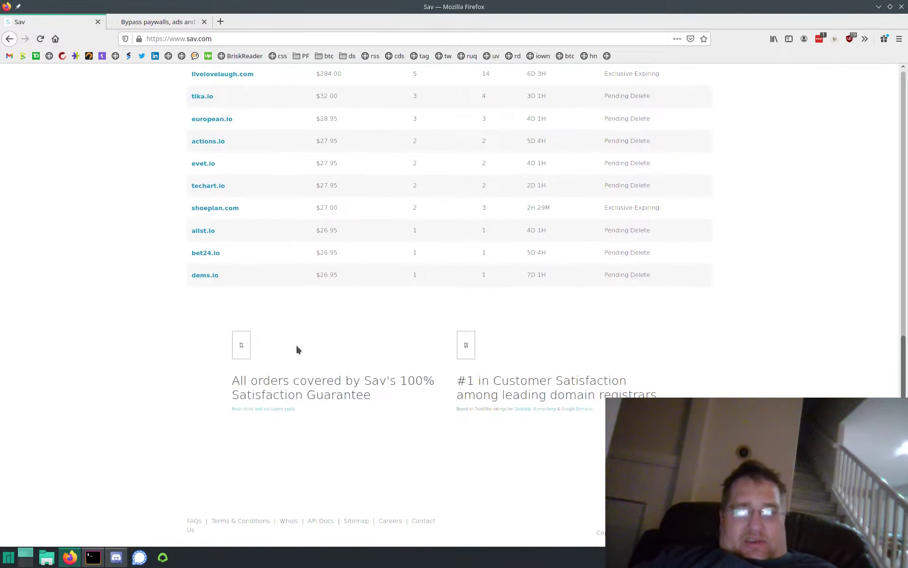
{"action": "scroll", "coordinate": [296, 349], "scroll_direction": "up", "scroll_amount": 6}
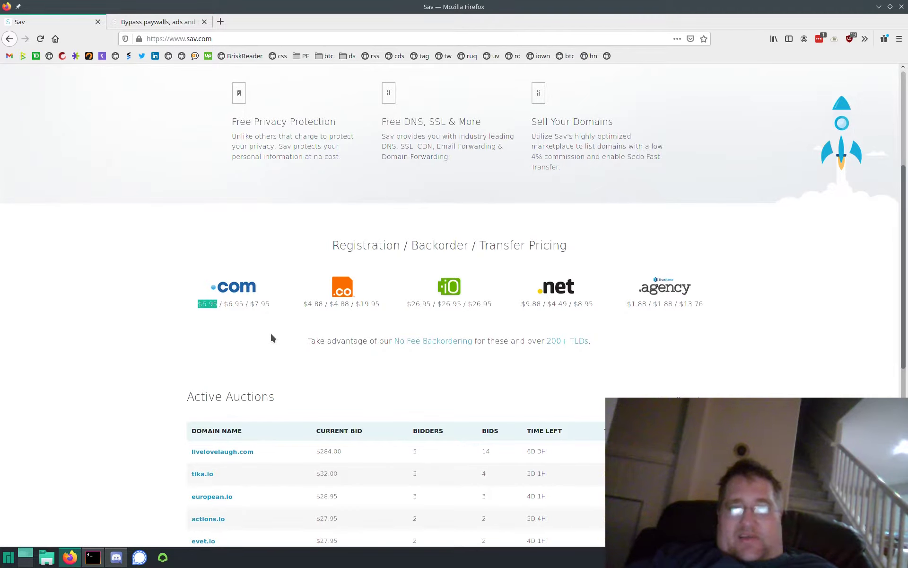
Scroll through Sav's homepage showing .com pricing of $6.95 / $6.95 / $7.95 and active auctions.
{"action": "scroll", "coordinate": [272, 337], "scroll_direction": "down", "scroll_amount": 5}
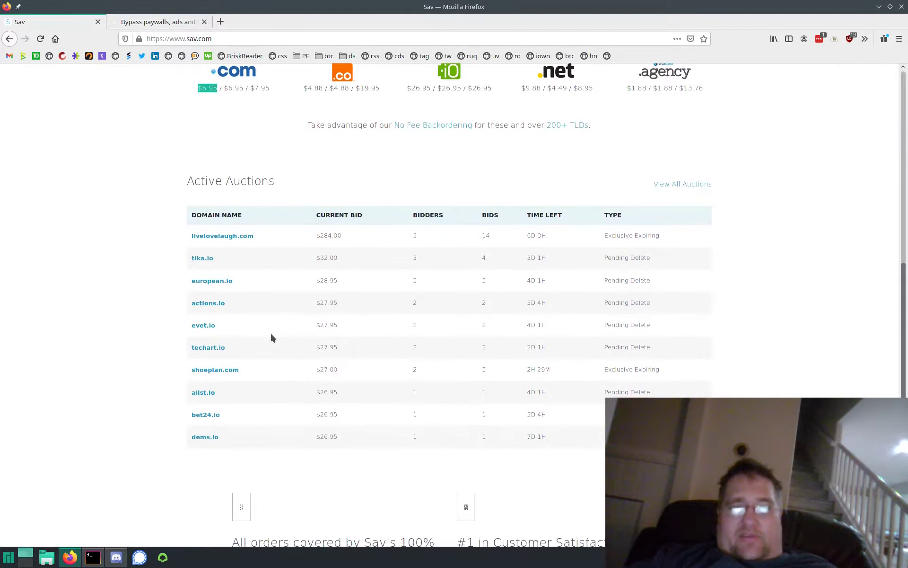
{"action": "scroll", "coordinate": [272, 337], "scroll_direction": "up", "scroll_amount": 3}
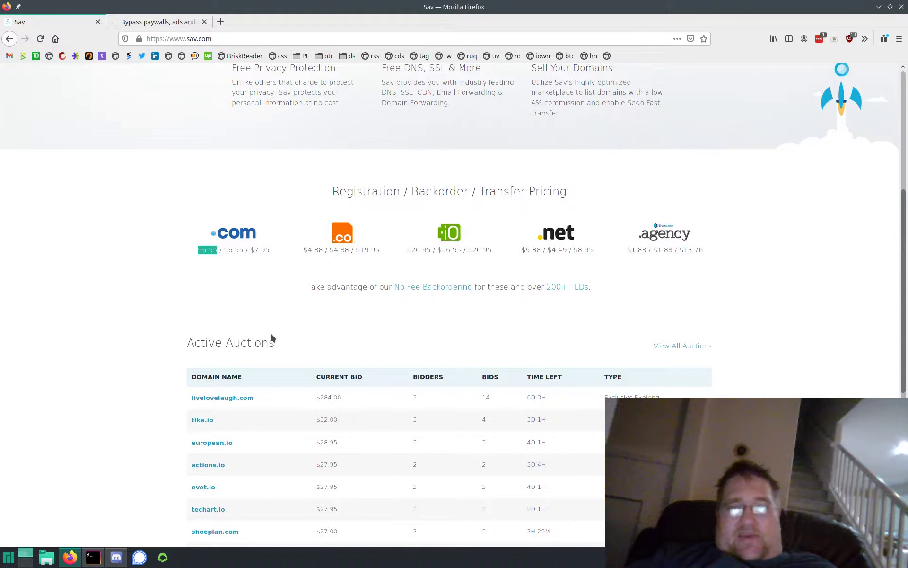
{"action": "scroll", "coordinate": [272, 337], "scroll_direction": "up", "scroll_amount": 4}
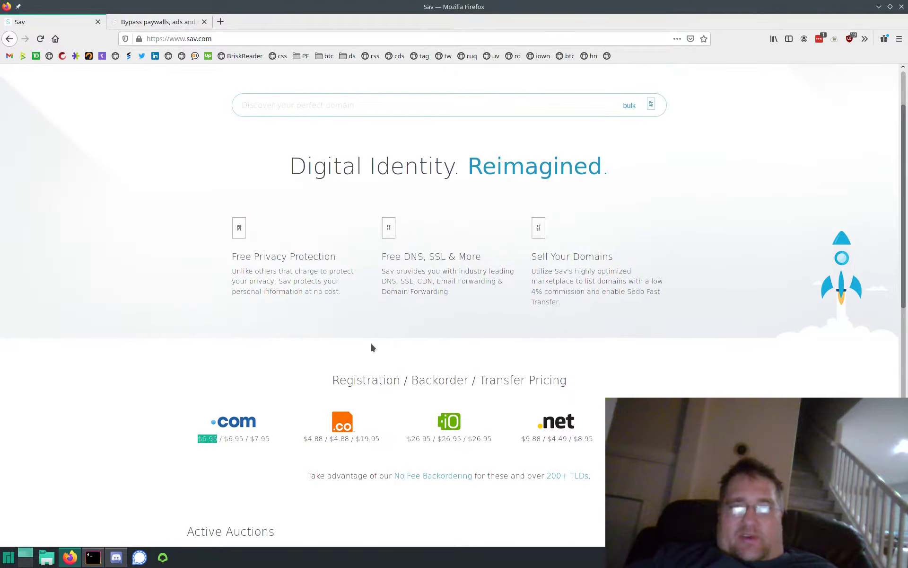
{"action": "scroll", "coordinate": [371, 348], "scroll_direction": "up", "scroll_amount": 2}
{"action": "scroll", "coordinate": [370, 347], "scroll_direction": "down", "scroll_amount": 3}
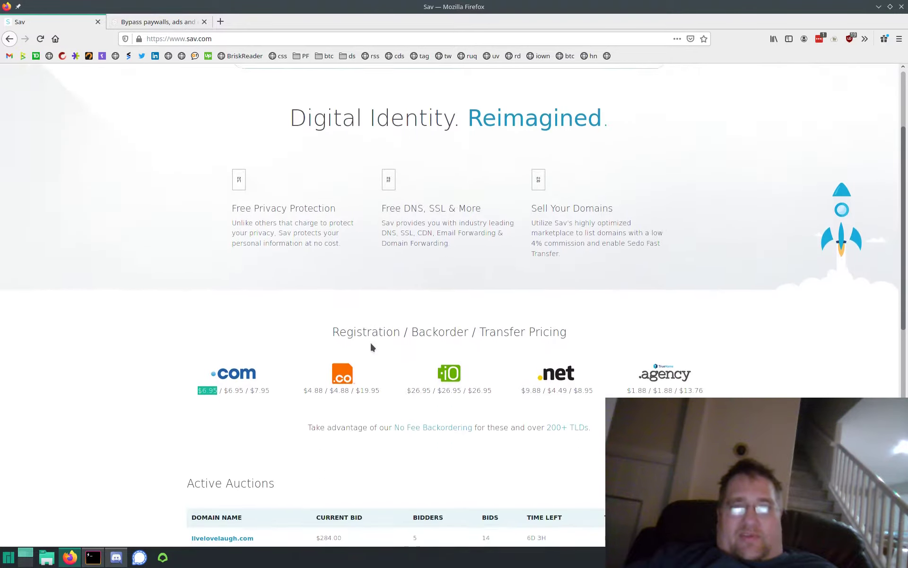
{"action": "scroll", "coordinate": [371, 348], "scroll_direction": "down", "scroll_amount": 1}
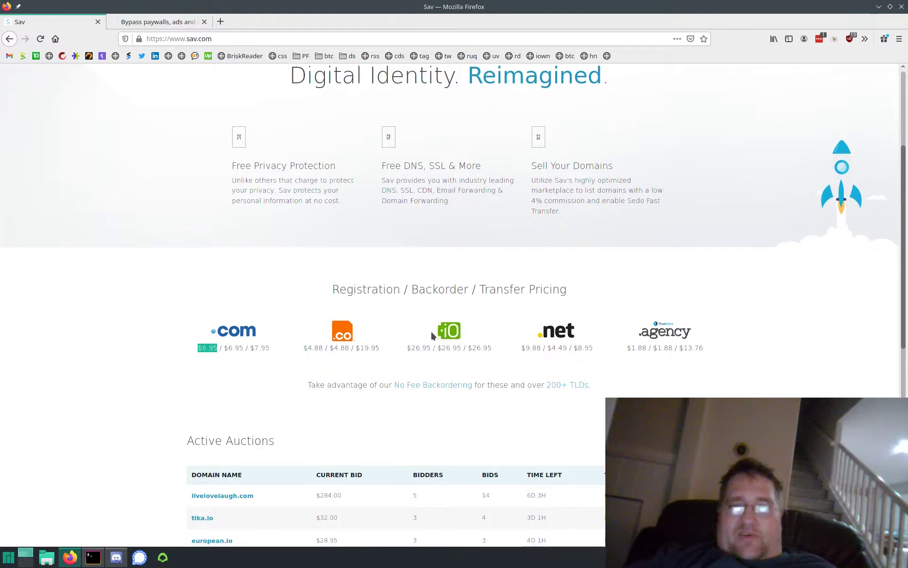
{"action": "scroll", "coordinate": [432, 335], "scroll_direction": "down", "scroll_amount": 2}
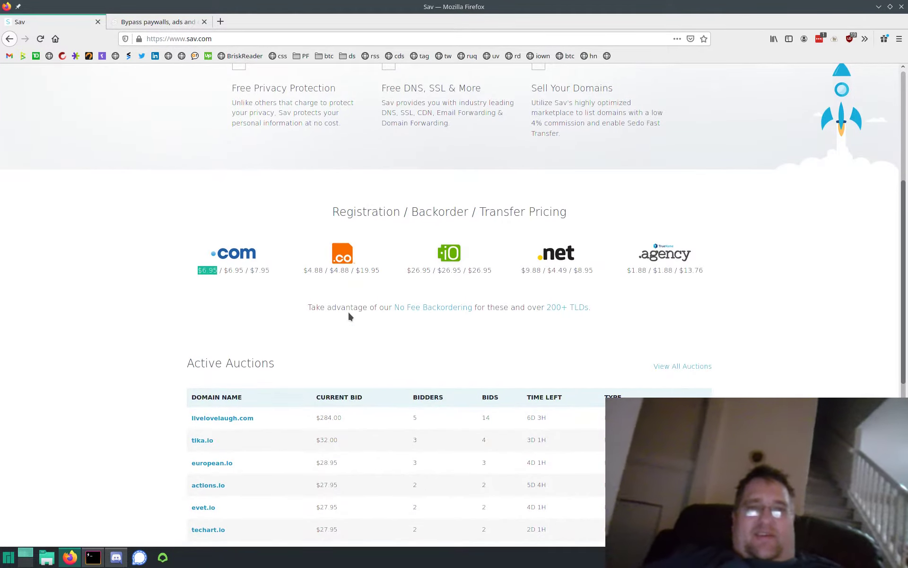
{"action": "scroll", "coordinate": [349, 316], "scroll_direction": "up", "scroll_amount": 6}
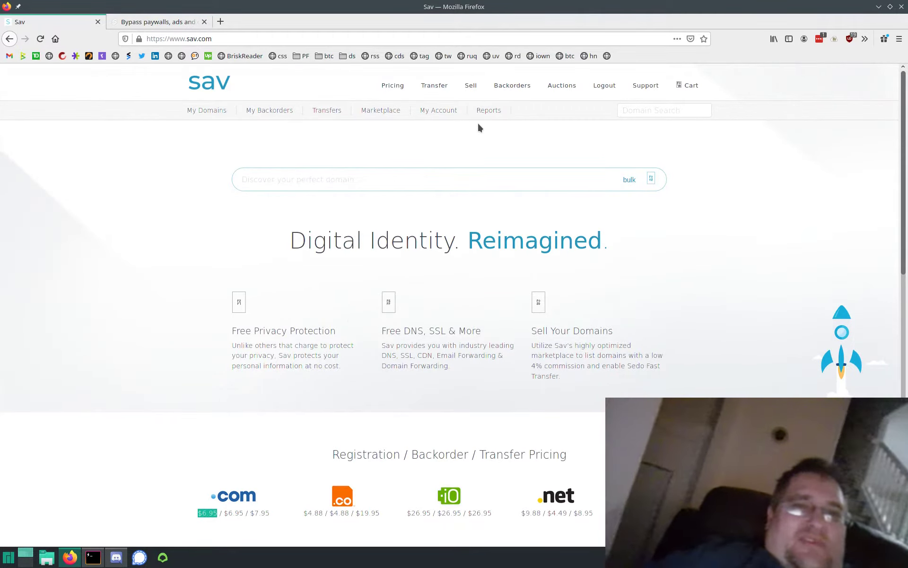
Go from My Domains to briskreader.com's Manage DNS page and scroll to its Custom DNS records.
{"action": "left_click", "coordinate": [219, 116]}
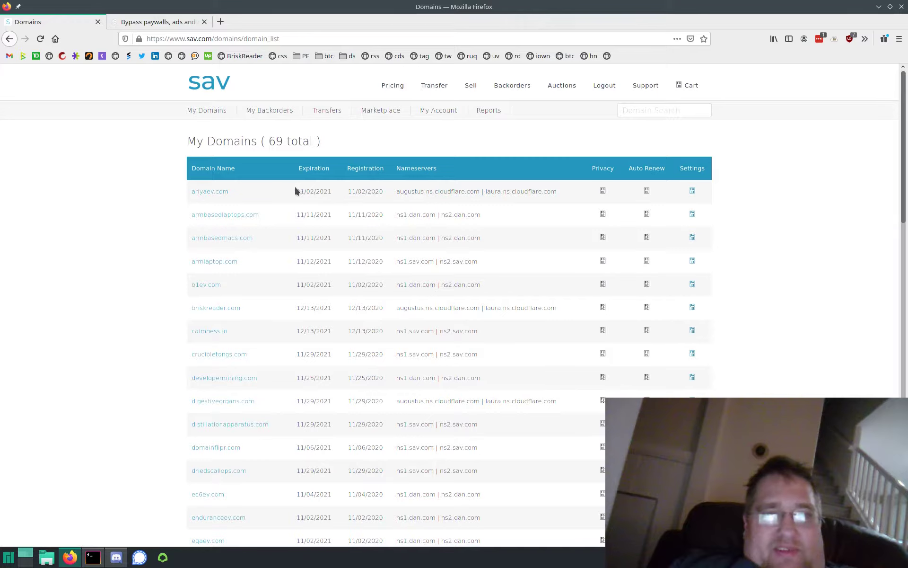
{"action": "scroll", "coordinate": [345, 286], "scroll_direction": "down", "scroll_amount": 5}
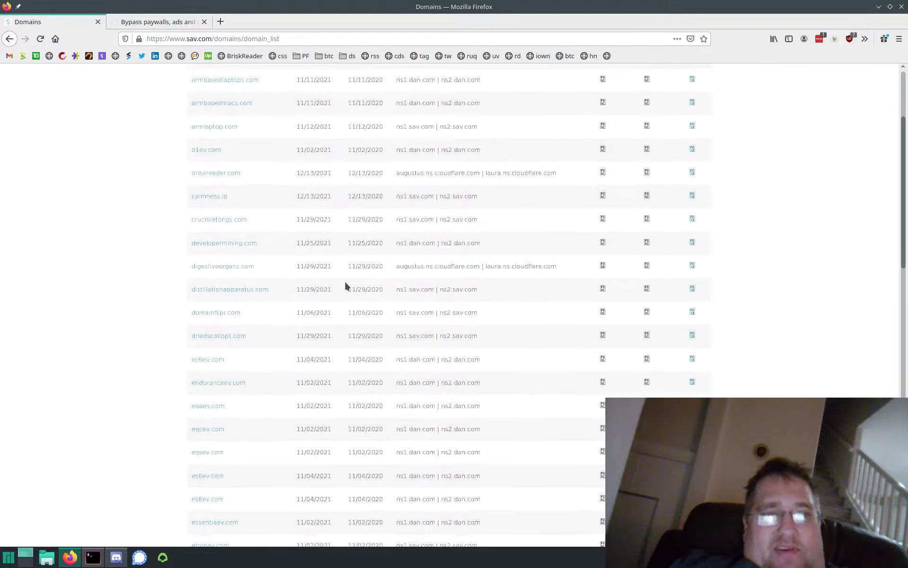
{"action": "left_click", "coordinate": [224, 178]}
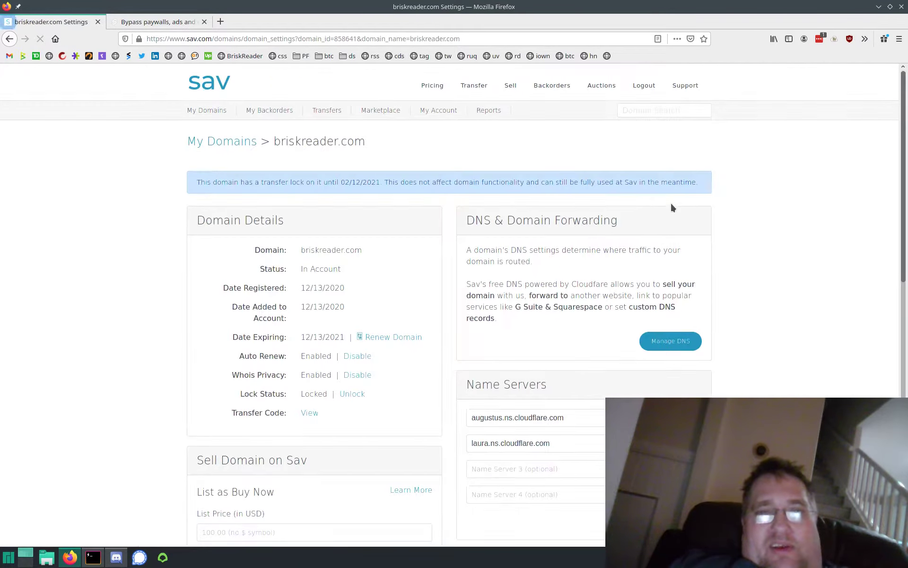
{"action": "left_click", "coordinate": [661, 344]}
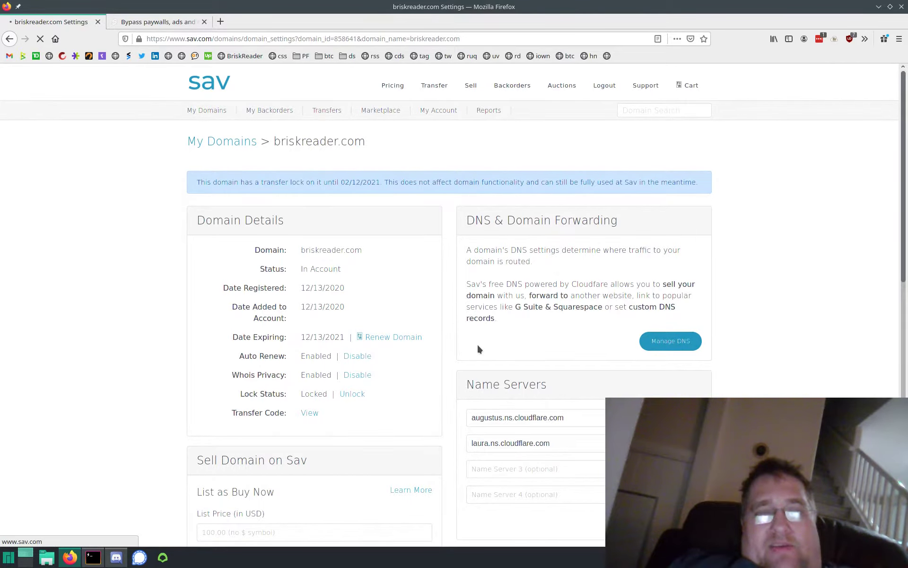
{"action": "scroll", "coordinate": [427, 326], "scroll_direction": "down", "scroll_amount": 4}
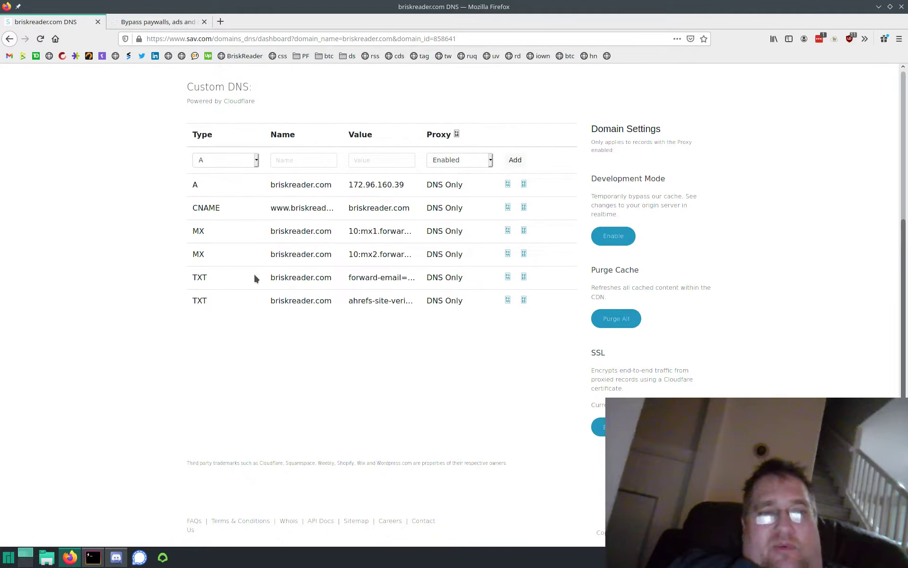
In a new tab, open the 'My Account | Forward Email' bookmark and trim the address to forwardemail.net.
{"action": "left_click", "coordinate": [221, 22]}
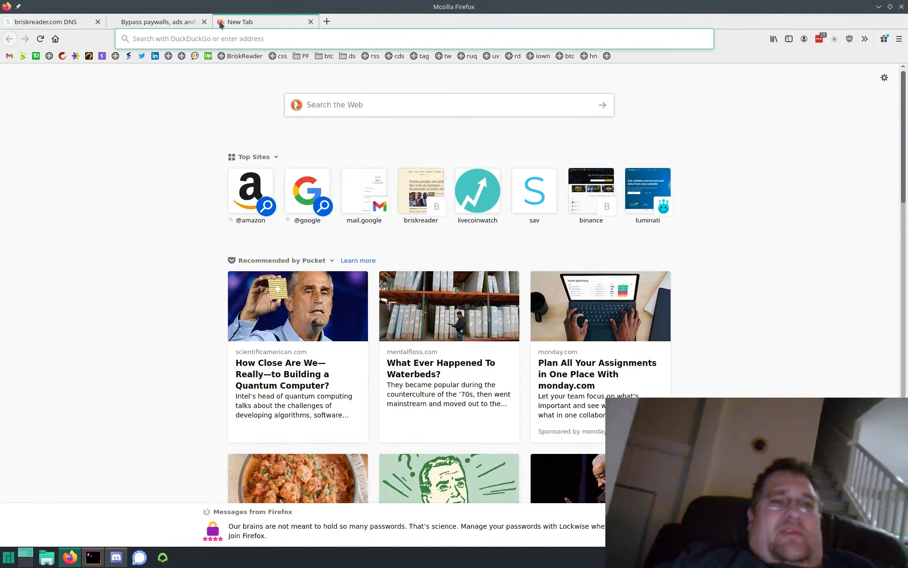
{"action": "left_click", "coordinate": [302, 56]}
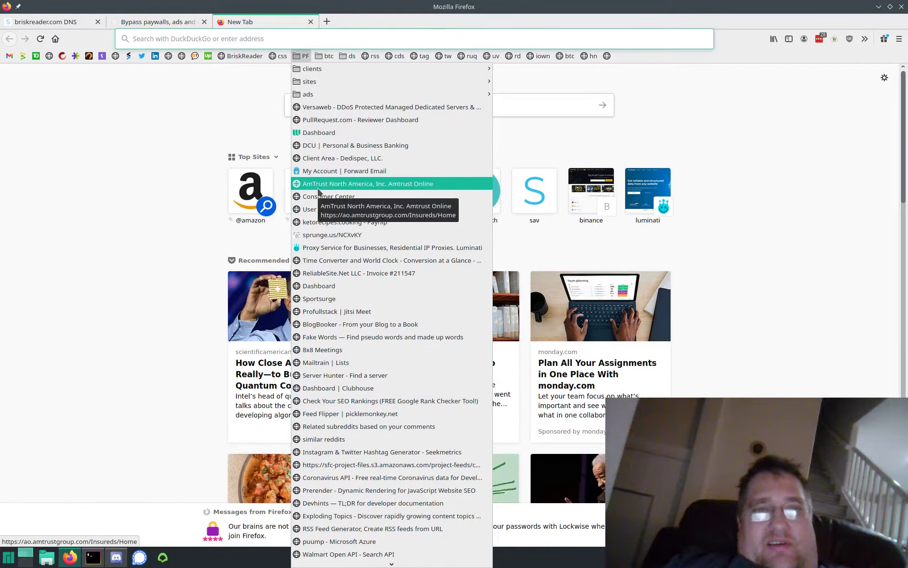
{"action": "left_click", "coordinate": [319, 170]}
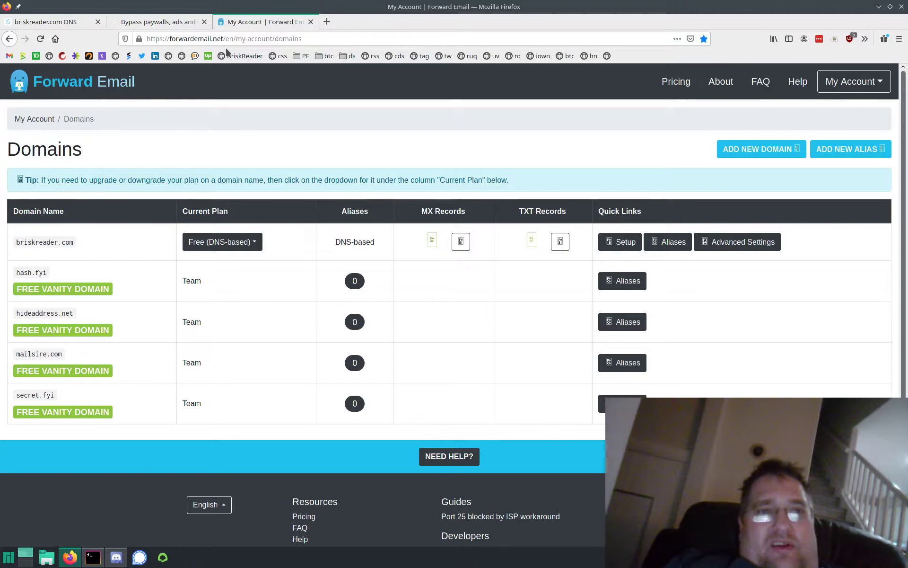
{"action": "left_click_drag", "start_coordinate": [226, 38], "coordinate": [337, 101]}
{"action": "key", "text": "BackSpace"}
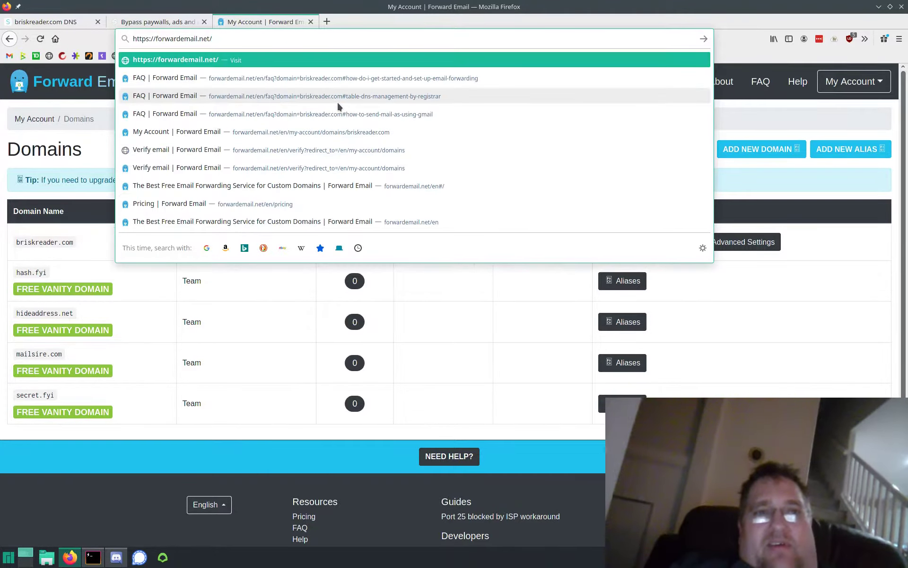
{"action": "key", "text": "Return"}
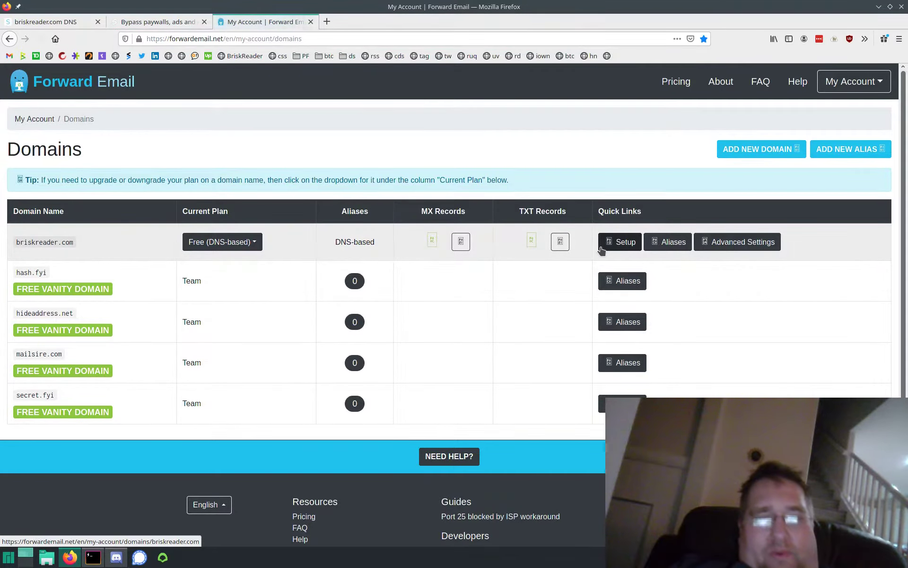
{"action": "scroll", "coordinate": [679, 330], "scroll_direction": "down", "scroll_amount": 3}
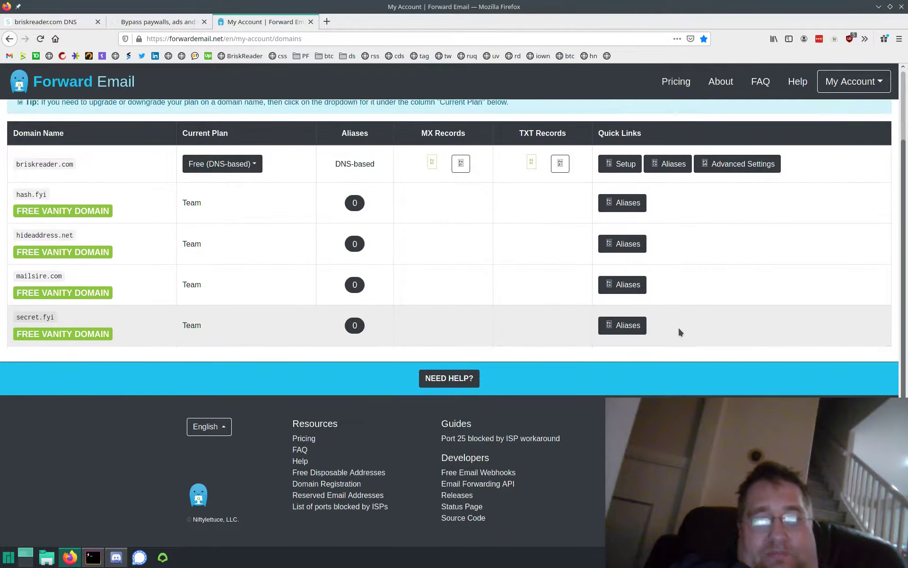
Open Forward Email Pricing and compare Free $0, Enhanced Protection $3 and Team $9 plans, highlighting 50MB.
{"action": "scroll", "coordinate": [678, 325], "scroll_direction": "up", "scroll_amount": 3}
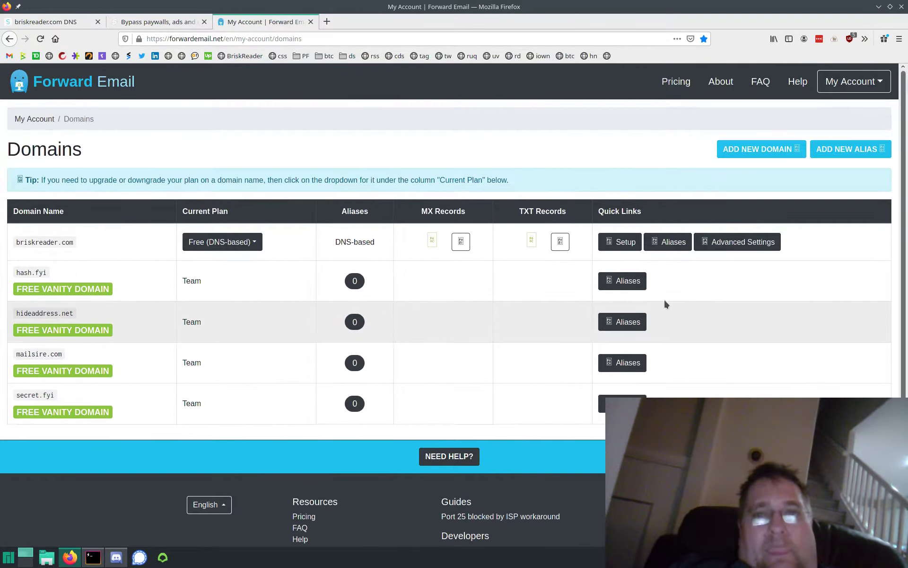
{"action": "left_click", "coordinate": [668, 88]}
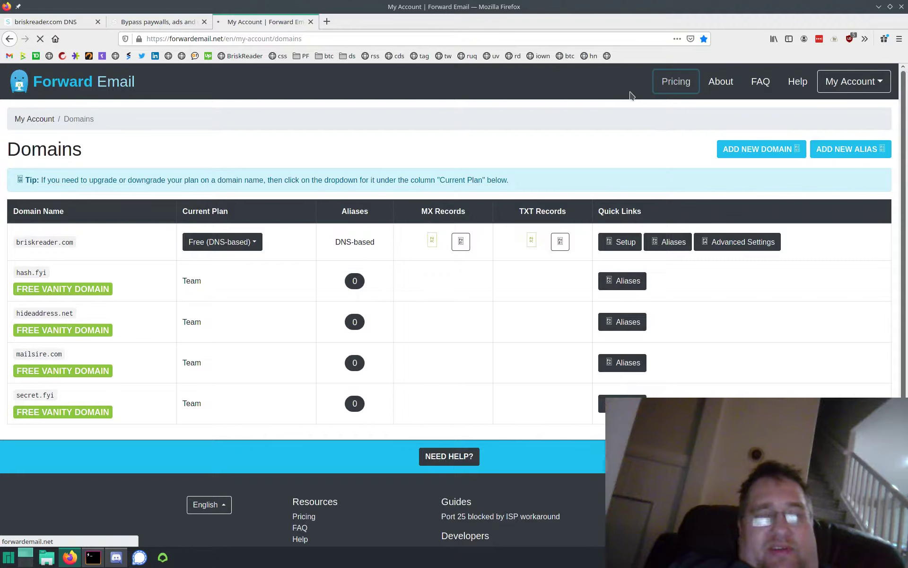
{"action": "scroll", "coordinate": [566, 172], "scroll_direction": "down", "scroll_amount": 5}
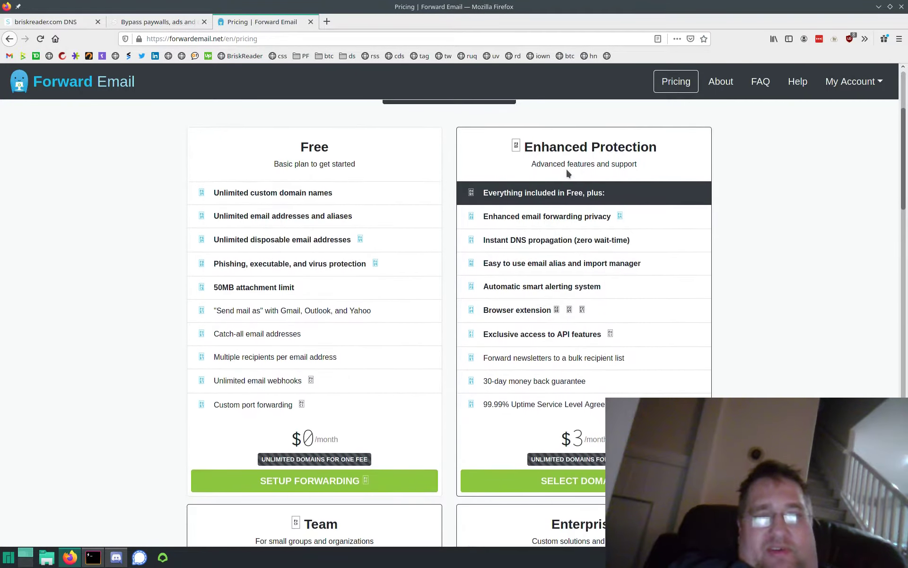
{"action": "double_click", "coordinate": [224, 287]}
{"action": "scroll", "coordinate": [289, 296], "scroll_direction": "up", "scroll_amount": 1}
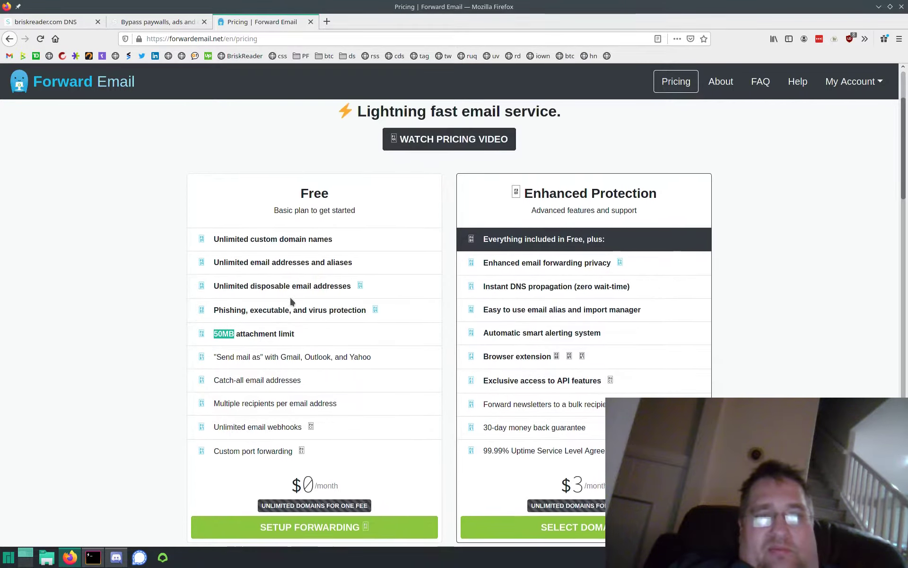
{"action": "scroll", "coordinate": [290, 302], "scroll_direction": "up", "scroll_amount": 1}
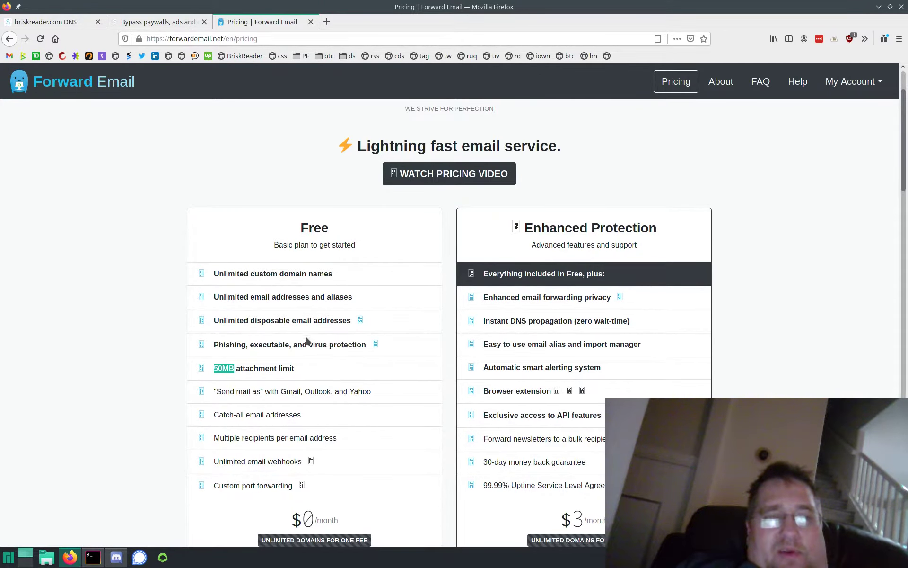
{"action": "scroll", "coordinate": [318, 360], "scroll_direction": "down", "scroll_amount": 4}
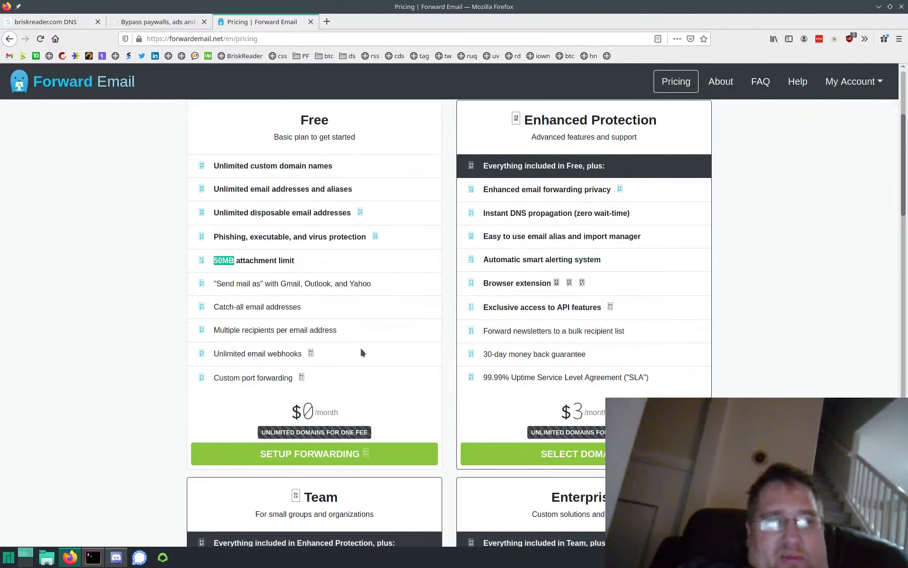
{"action": "scroll", "coordinate": [360, 351], "scroll_direction": "down", "scroll_amount": 2}
{"action": "scroll", "coordinate": [360, 350], "scroll_direction": "up", "scroll_amount": 4}
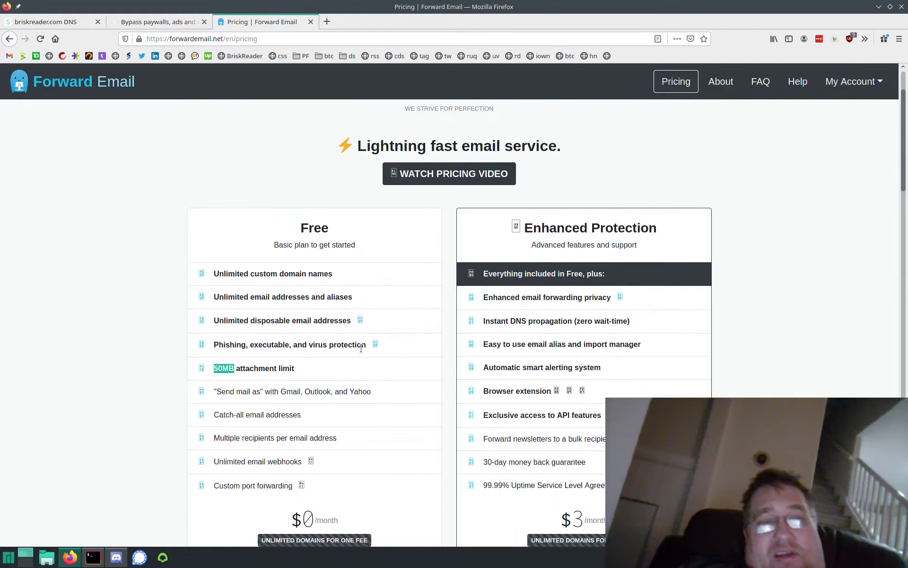
{"action": "scroll", "coordinate": [360, 374], "scroll_direction": "up", "scroll_amount": 2}
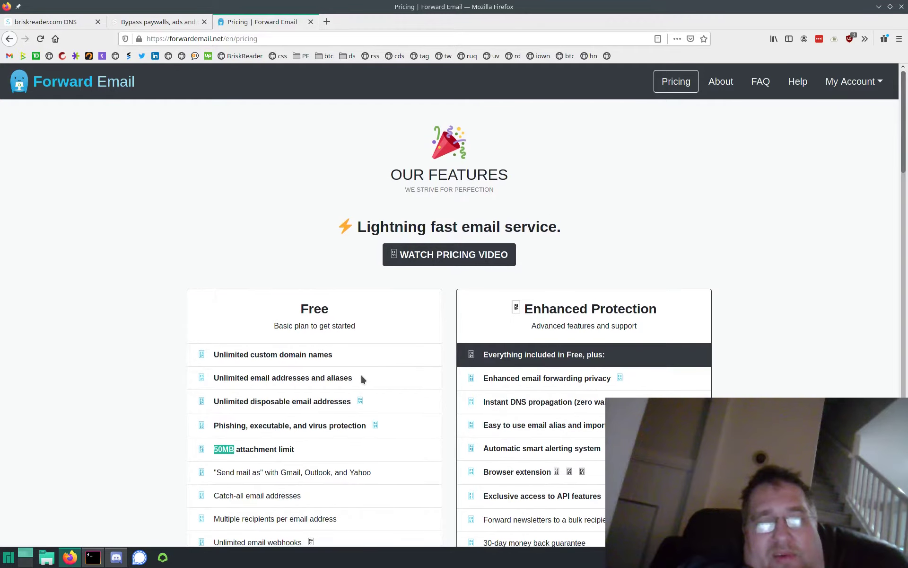
{"action": "scroll", "coordinate": [370, 336], "scroll_direction": "down", "scroll_amount": 8}
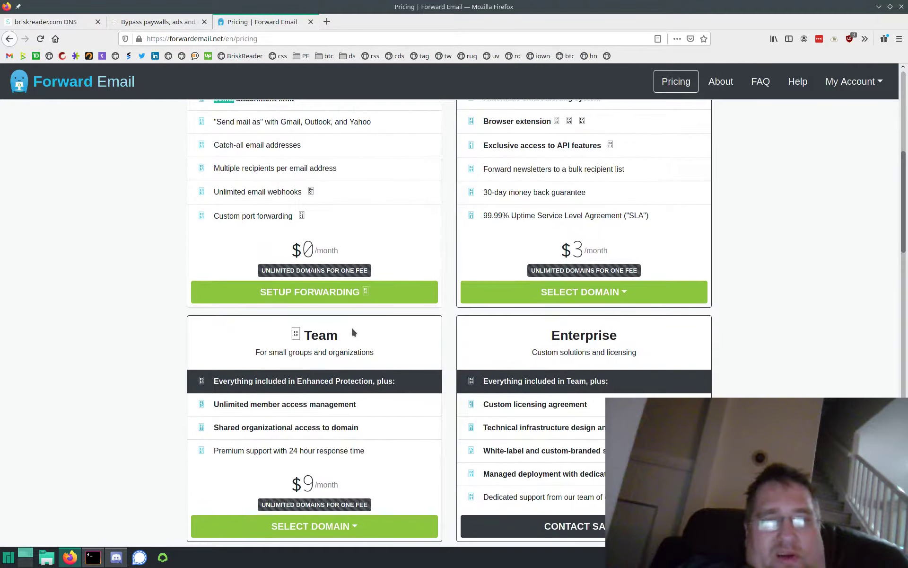
Start Setup Forwarding under the Free plan to reach Add Domain, then switch to the BriskReader tab.
{"action": "left_click", "coordinate": [314, 290]}
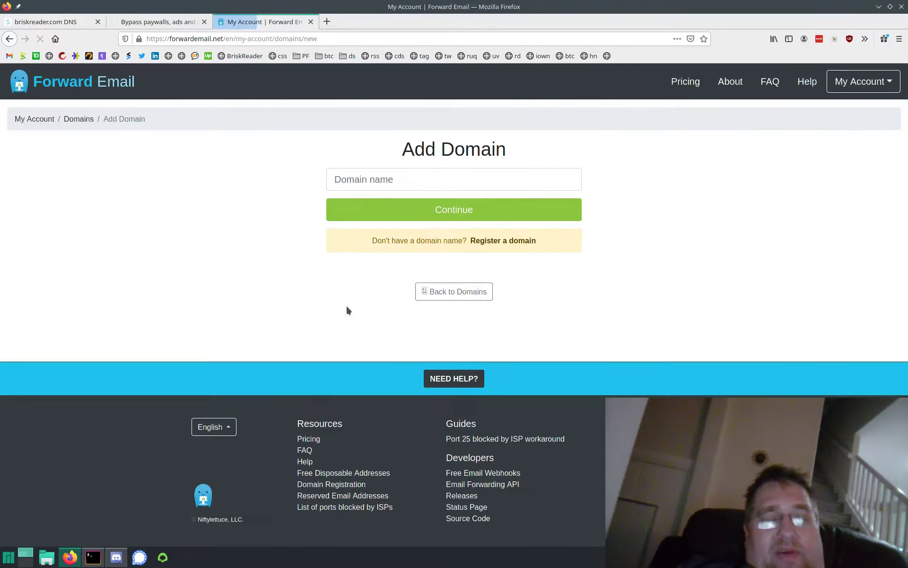
{"action": "left_click", "coordinate": [385, 186]}
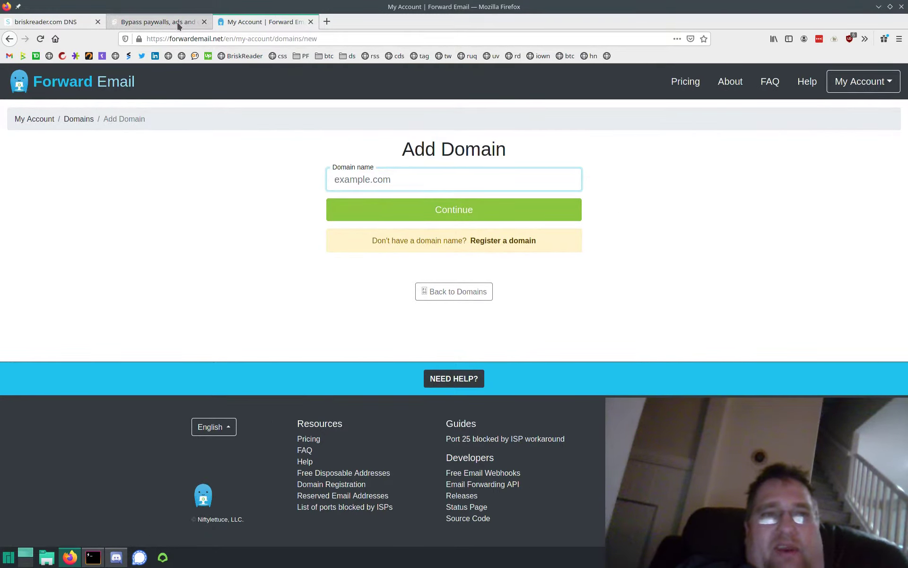
{"action": "left_click", "coordinate": [158, 22]}
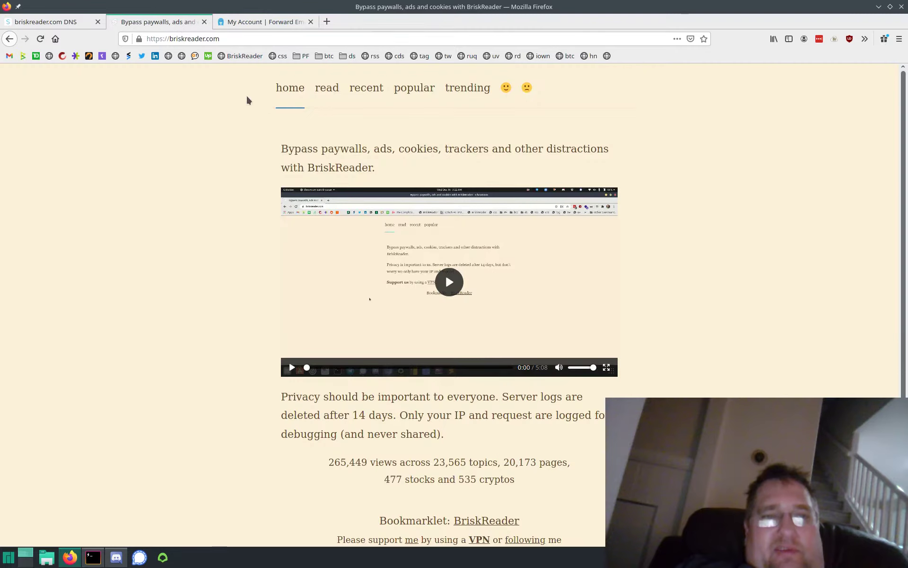
Highlight the forward-email TXT value on Sav's briskreader.com DNS page, then return to Add Domain.
{"action": "left_click", "coordinate": [69, 24]}
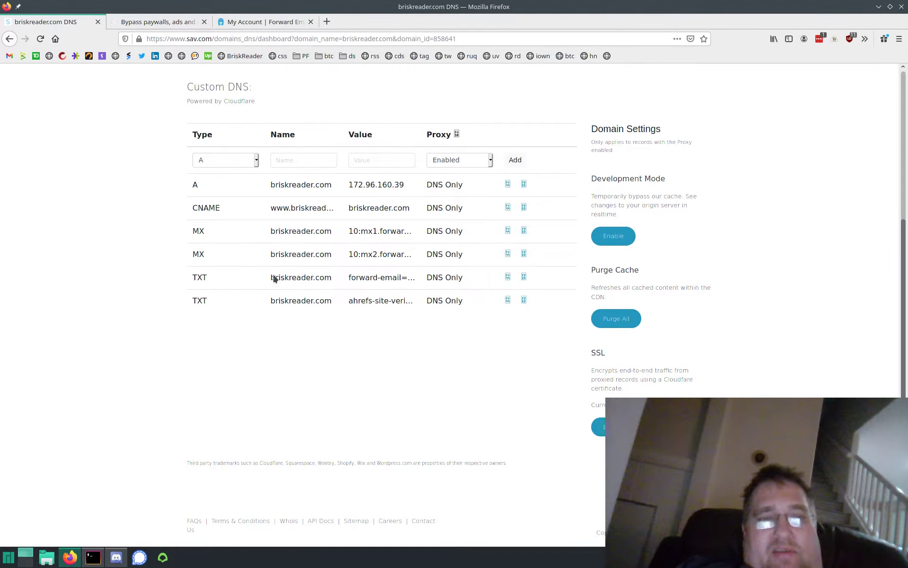
{"action": "left_click_drag", "start_coordinate": [351, 279], "coordinate": [419, 285]}
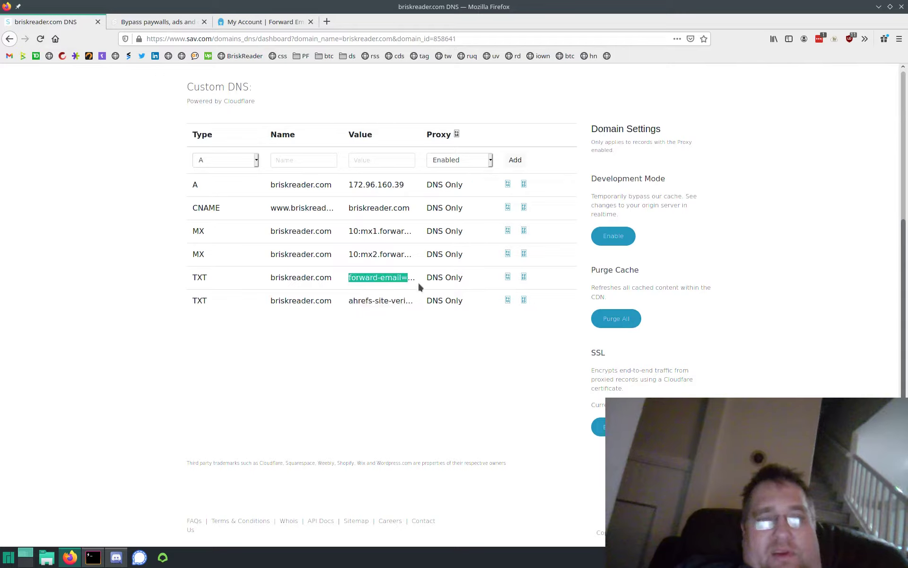
{"action": "left_click", "coordinate": [291, 24]}
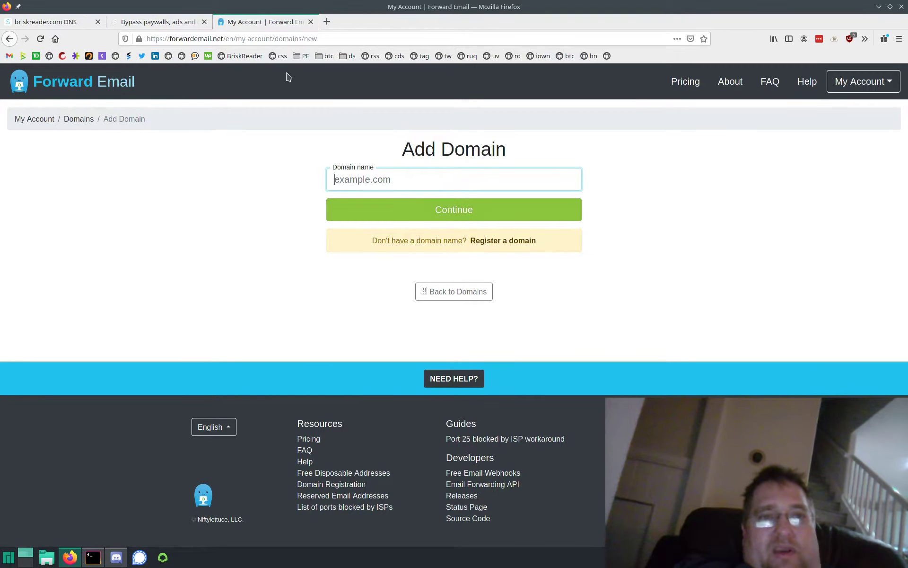
In a new Hyper terminal session, attempt 'whois briskreader.com'.
{"action": "key", "text": "alt+Tab"}
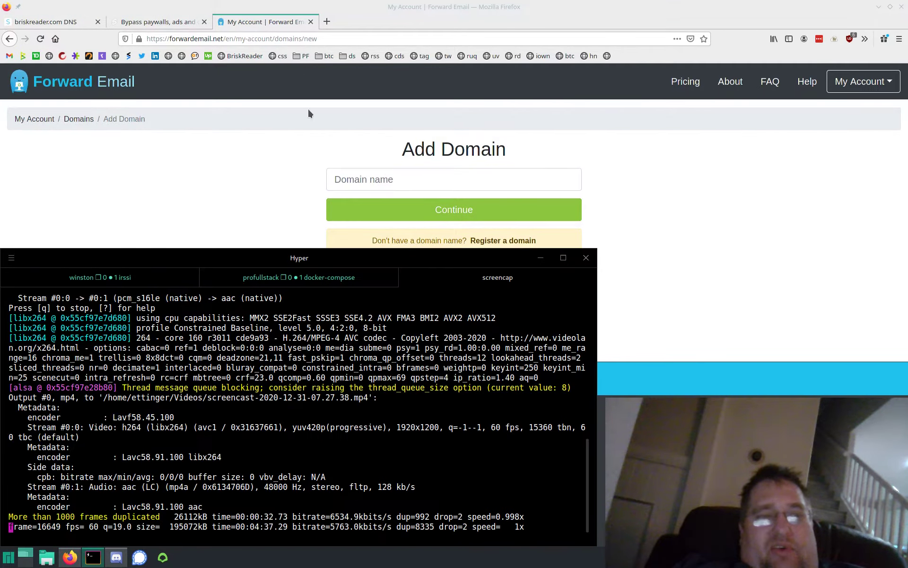
{"action": "key", "text": "ctrl+shift+t"}
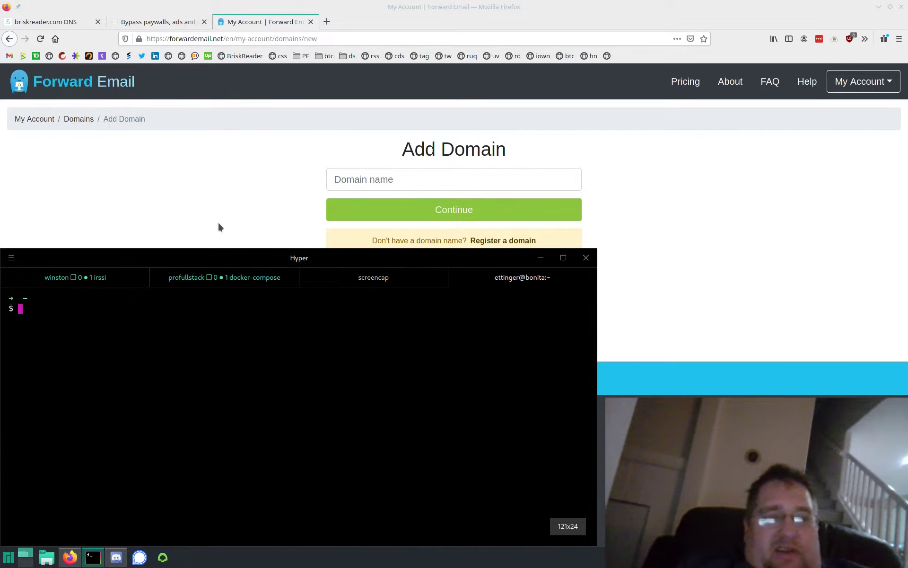
{"action": "type", "text": "whois "}
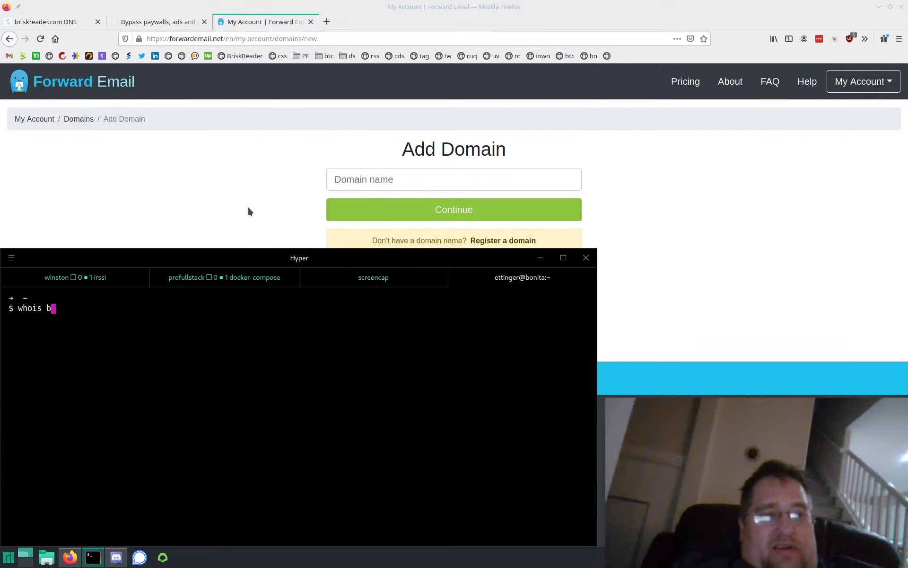
{"action": "type", "text": "briskreader."}
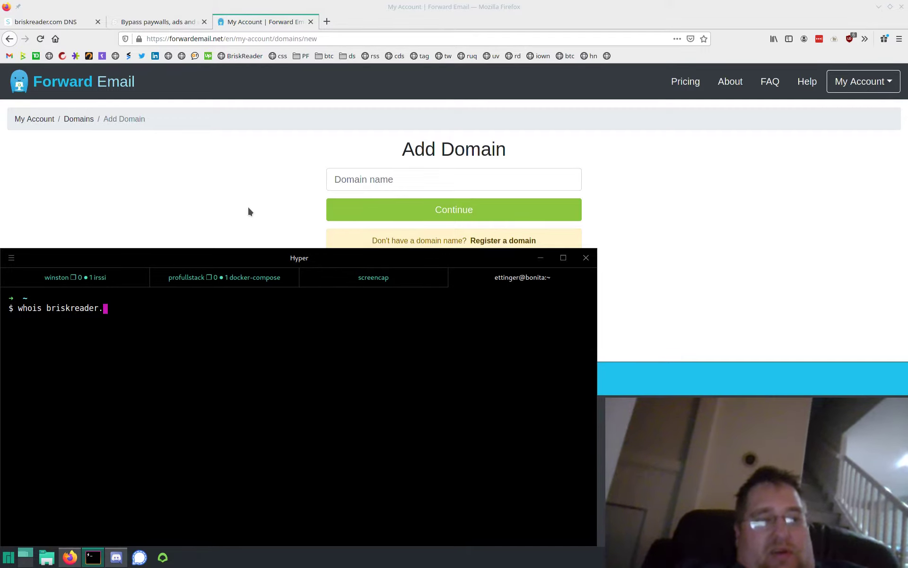
{"action": "type", "text": "com"}
{"action": "key", "text": "Return"}
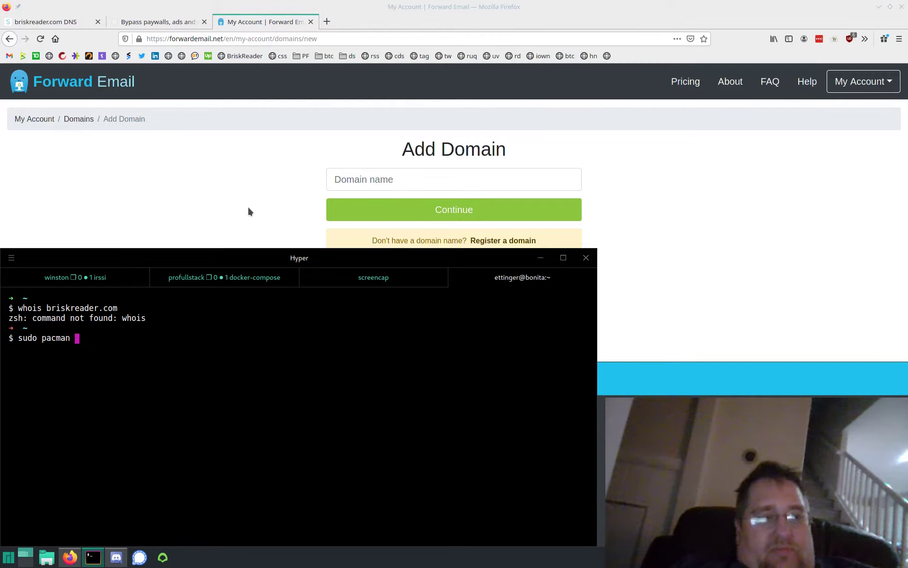
Install whois with 'sudo pacman -S whois', then rerun 'whois briskreader.com' showing Sav.com as registrar.
{"action": "type", "text": "sudo pacman -S whois"}
{"action": "key", "text": "Return"}
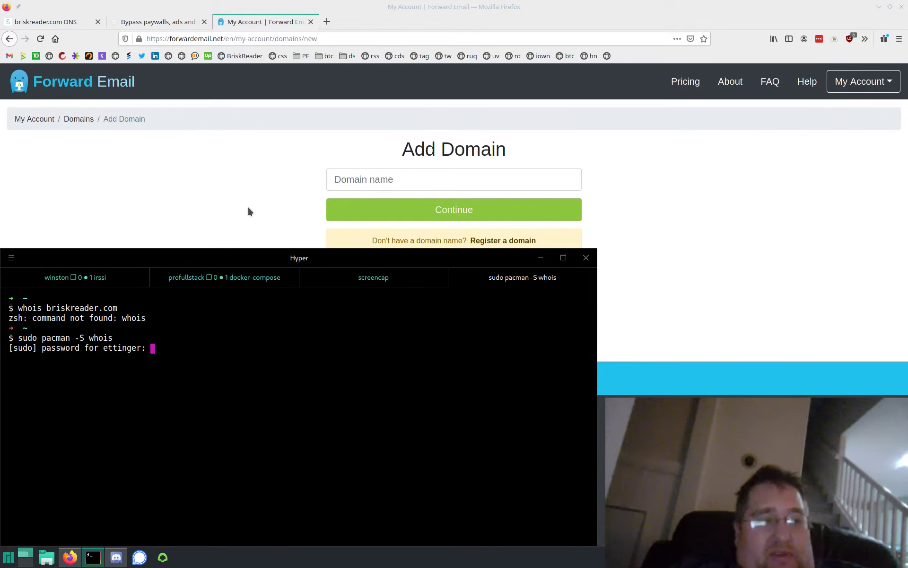
{"action": "key", "text": "Return"}
{"action": "key", "text": "Return"}
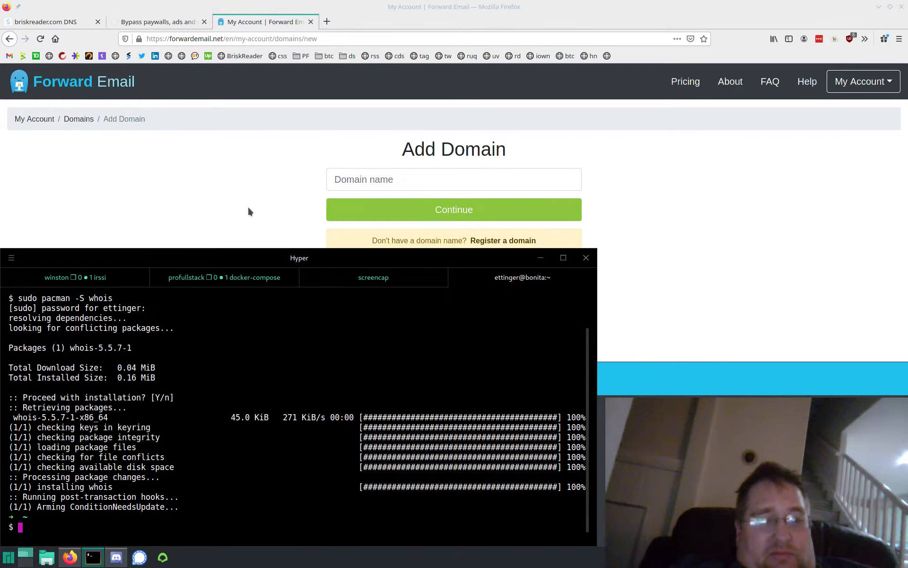
{"action": "type", "text": "whois briskread"}
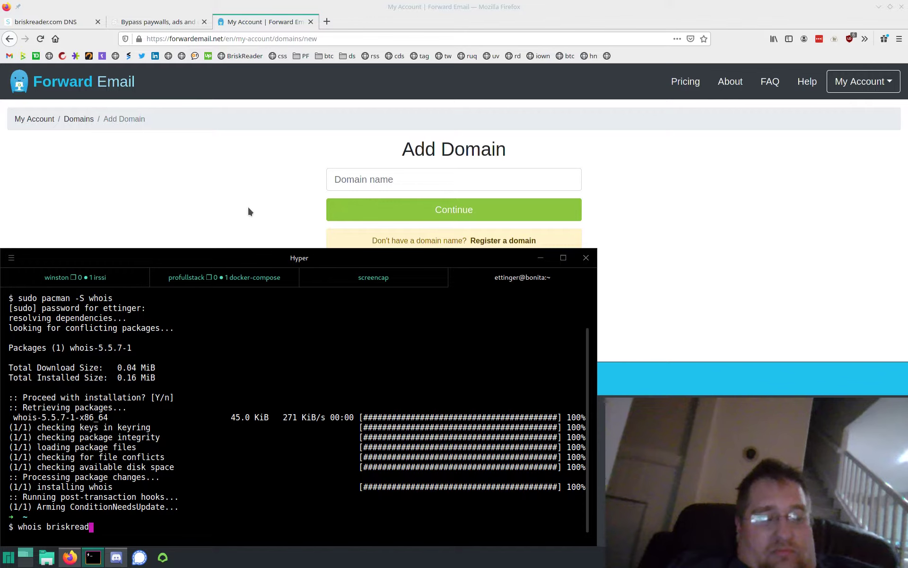
{"action": "type", "text": "er.com"}
{"action": "key", "text": "Return"}
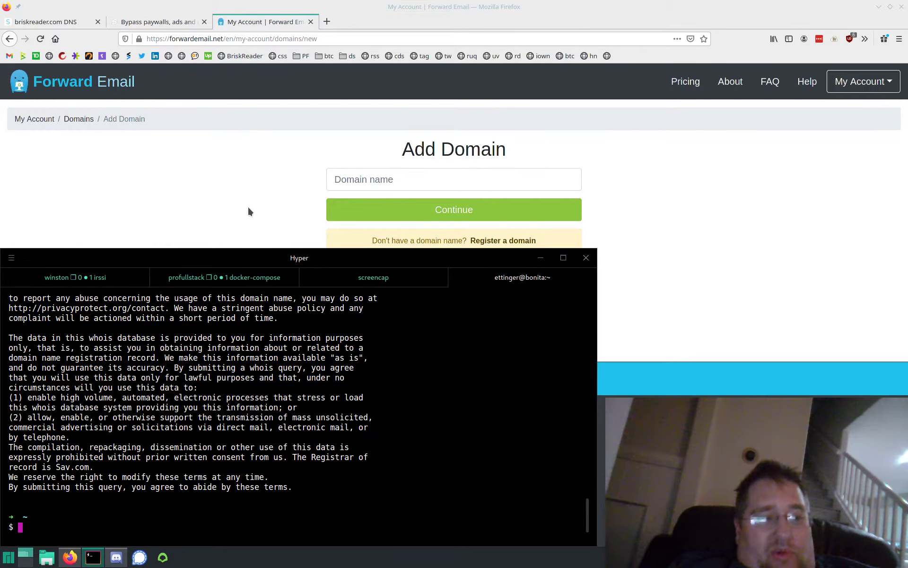
{"action": "key", "text": "alt+Tab"}
Search 'how to query text recrod cli' in a new tab and read the rmilne.ca nslookup TXT guide.
{"action": "key", "text": "ctrl+t"}
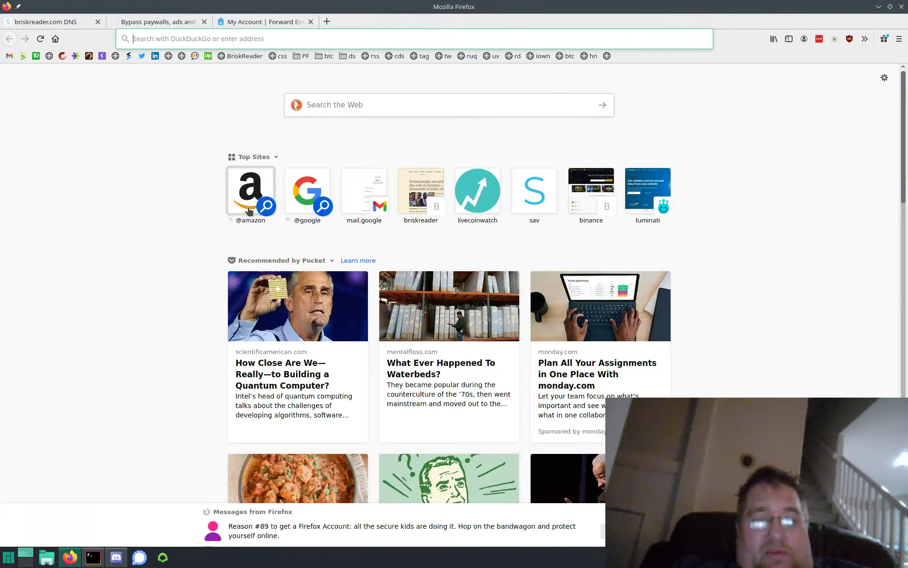
{"action": "type", "text": "how to query "}
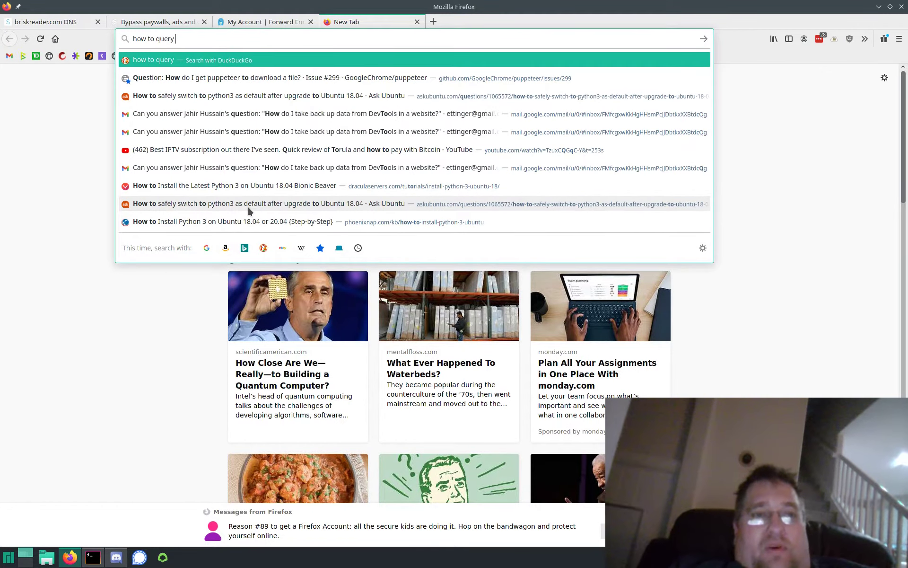
{"action": "type", "text": "text recro"}
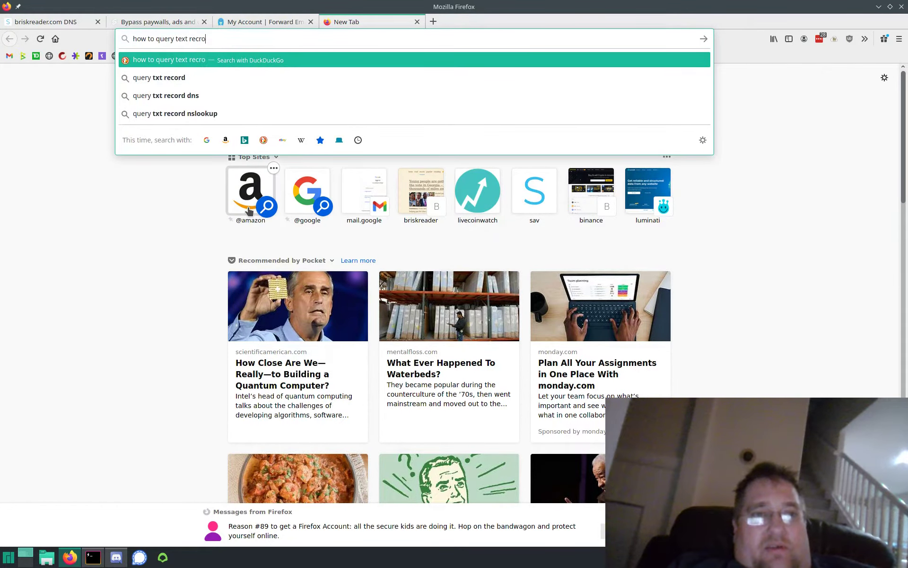
{"action": "type", "text": "d cli"}
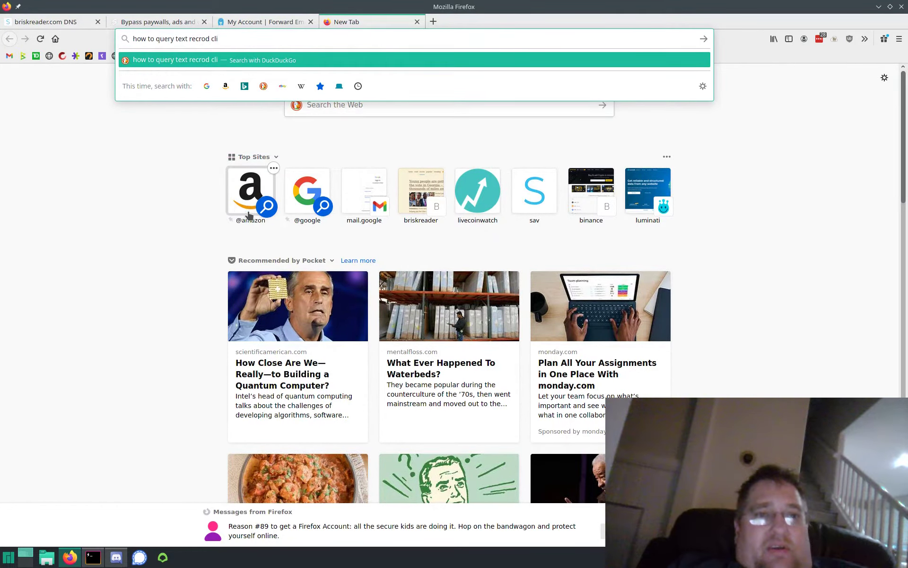
{"action": "key", "text": "Return"}
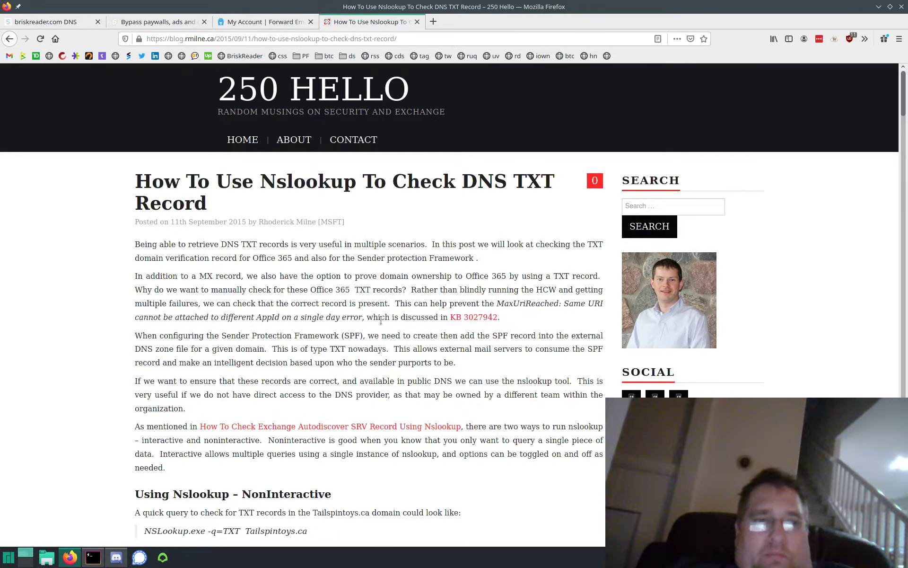
{"action": "scroll", "coordinate": [380, 321], "scroll_direction": "down", "scroll_amount": 5}
{"action": "scroll", "coordinate": [382, 324], "scroll_direction": "down", "scroll_amount": 3}
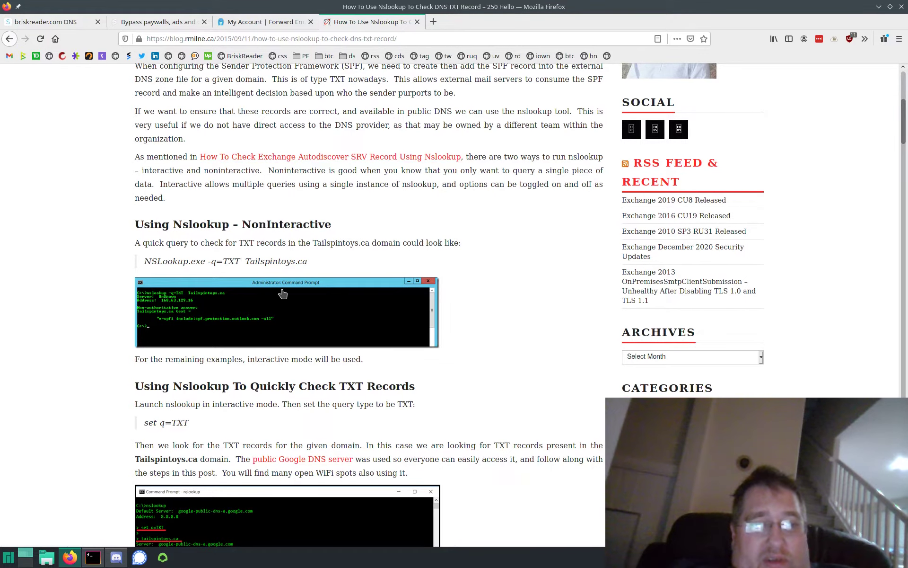
{"action": "scroll", "coordinate": [242, 260], "scroll_direction": "down", "scroll_amount": 10}
{"action": "scroll", "coordinate": [282, 294], "scroll_direction": "down", "scroll_amount": 12}
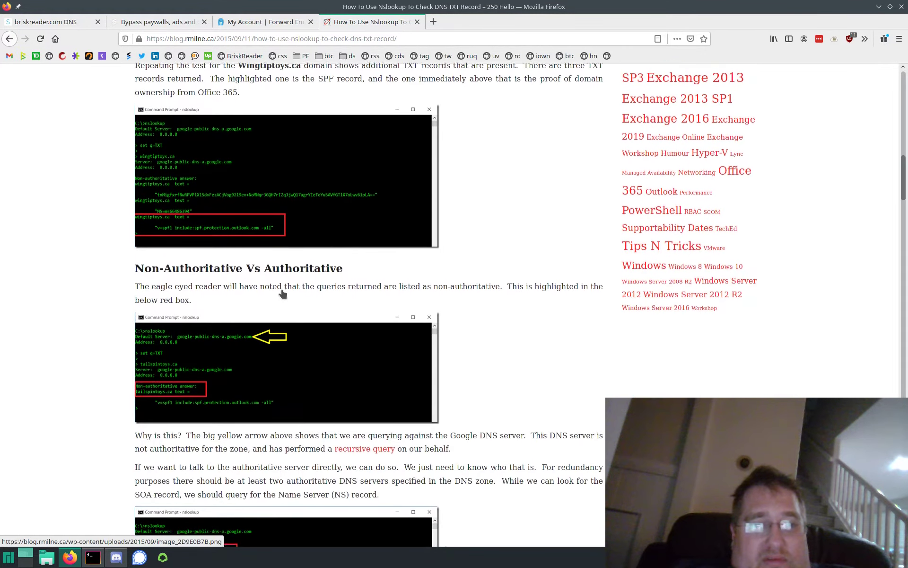
Try installing nslookup with sudo pacman -S nslookup, which fails as no such package exists.
{"action": "key", "text": "alt+Tab"}
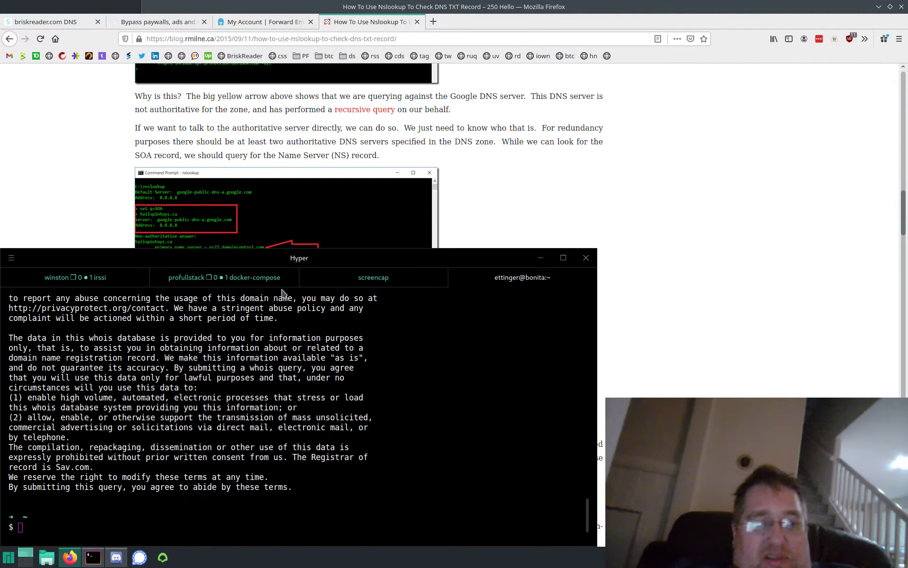
{"action": "key", "text": "Up"}
{"action": "key", "text": "Up"}
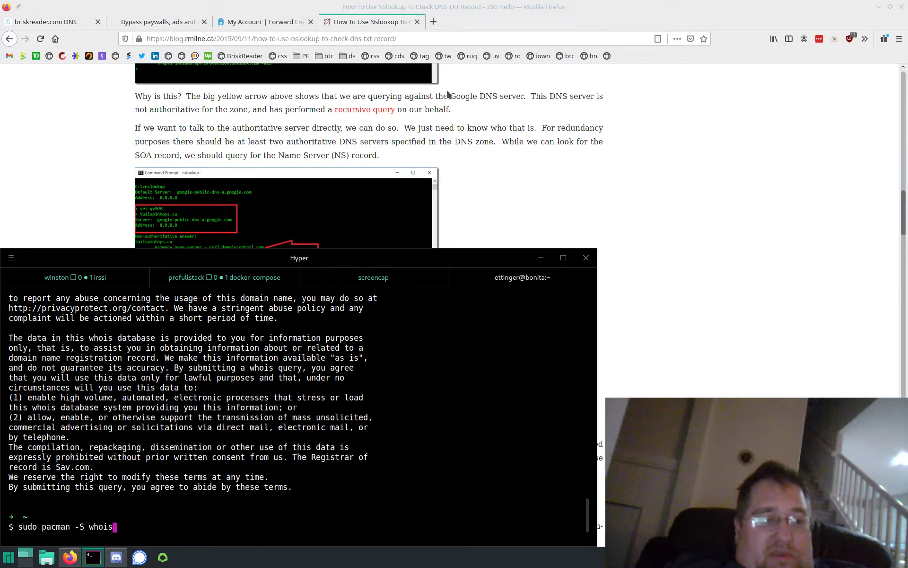
{"action": "key", "text": "BackSpace"}
{"action": "key", "text": "BackSpace"}
{"action": "key", "text": "BackSpace"}
{"action": "key", "text": "BackSpace"}
{"action": "key", "text": "BackSpace"}
{"action": "type", "text": "nslookup"}
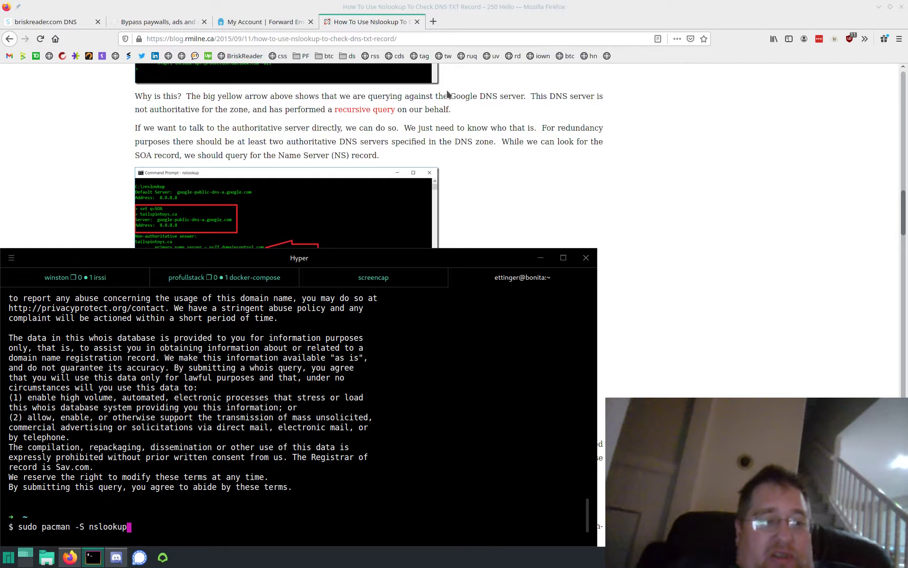
{"action": "key", "text": "Return"}
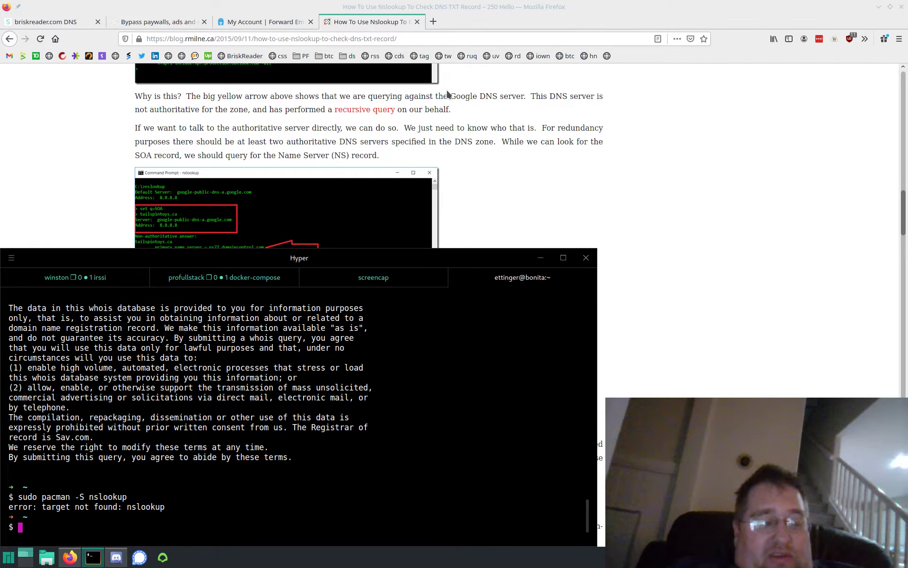
Install dnsutils with sudo pacman -S dnsutils from garron.me, then enter nslookup -q=text briskreader.com.
{"action": "key", "text": "alt+Tab"}
{"action": "key", "text": "ctrl+t"}
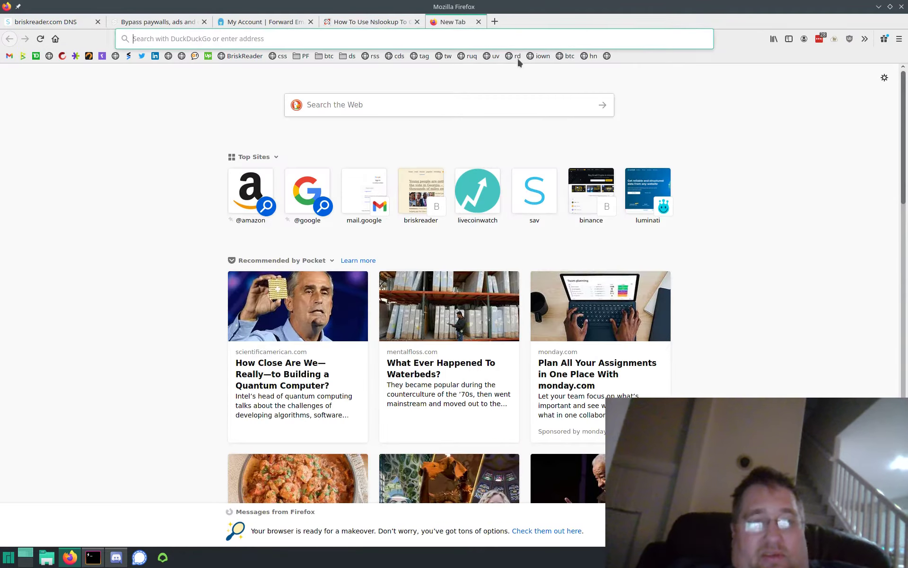
{"action": "type", "text": "nslookup "}
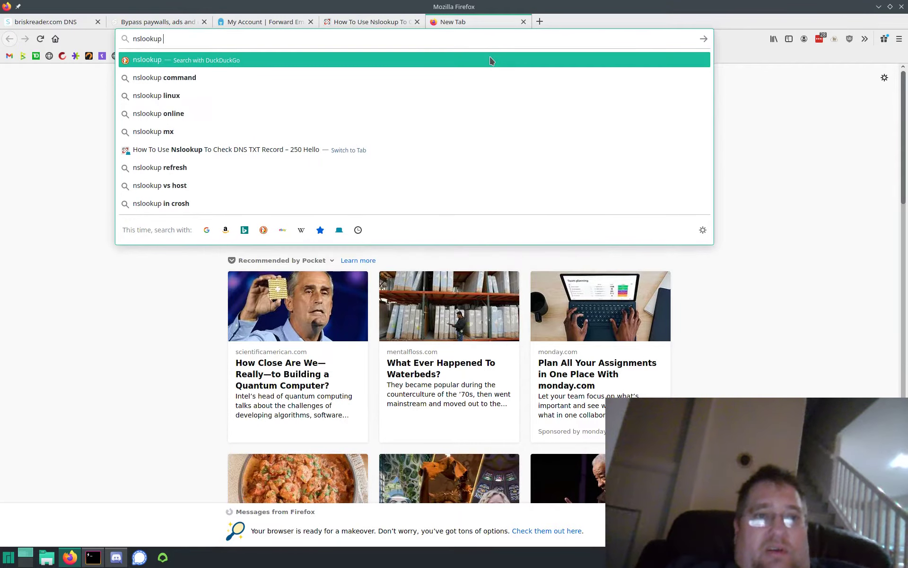
{"action": "type", "text": "arch"}
{"action": "key", "text": "Return"}
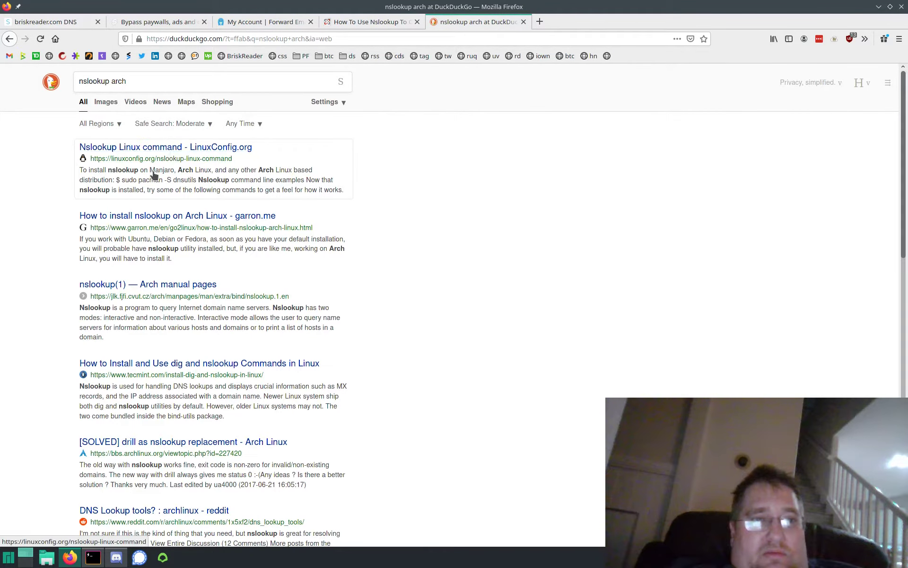
{"action": "left_click", "coordinate": [152, 216]}
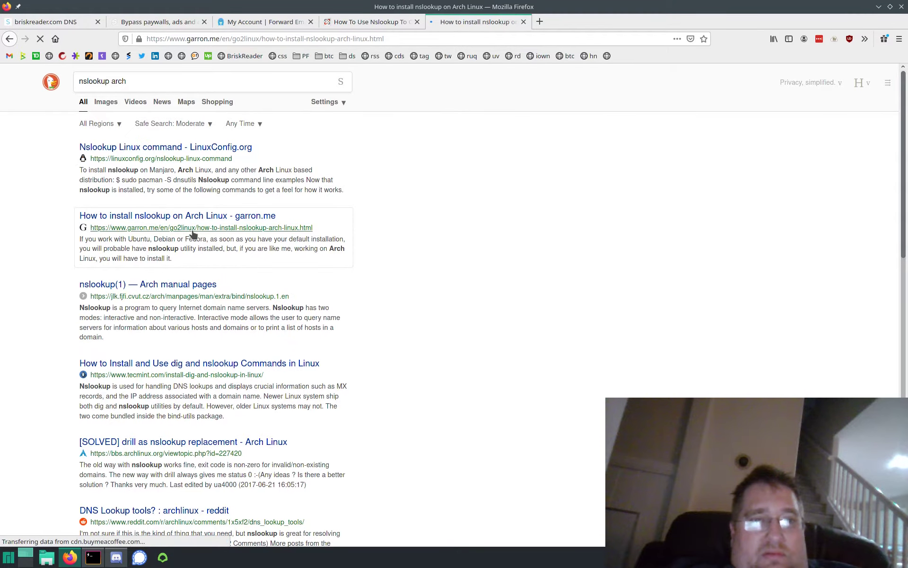
{"action": "triple_click", "coordinate": [418, 329]}
{"action": "key", "text": "super+c"}
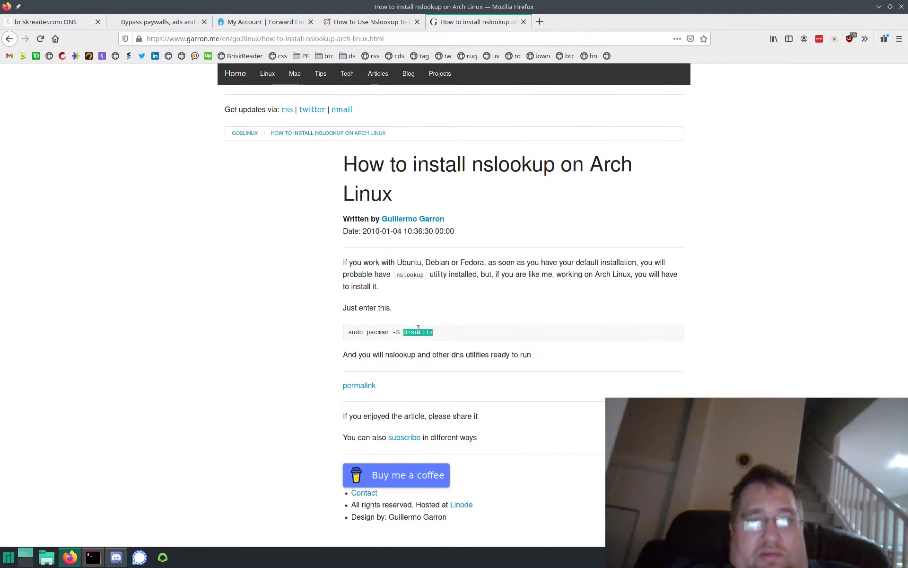
{"action": "key", "text": "alt+Tab"}
{"action": "middle_click", "coordinate": [419, 329]}
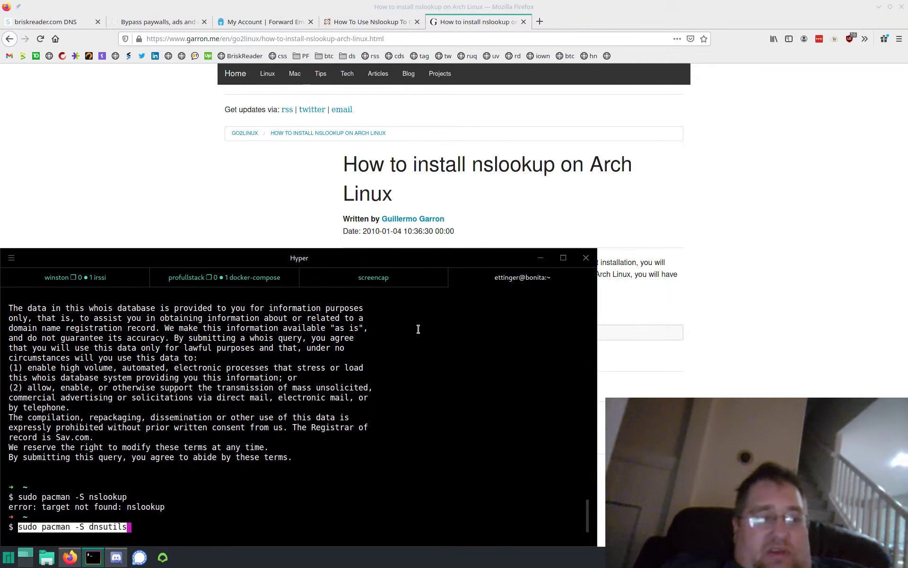
{"action": "key", "text": "Return"}
{"action": "key", "text": "Return"}
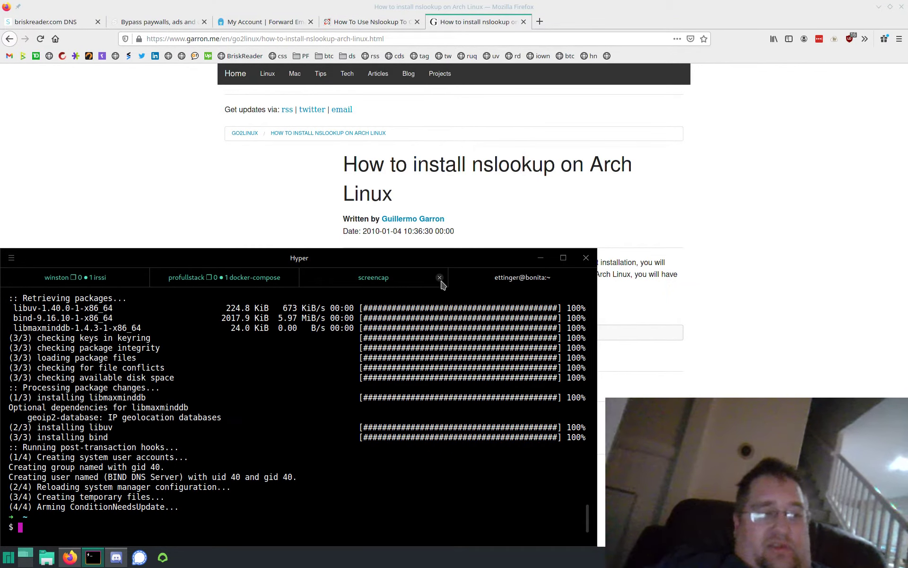
{"action": "type", "text": "nslookup -q"}
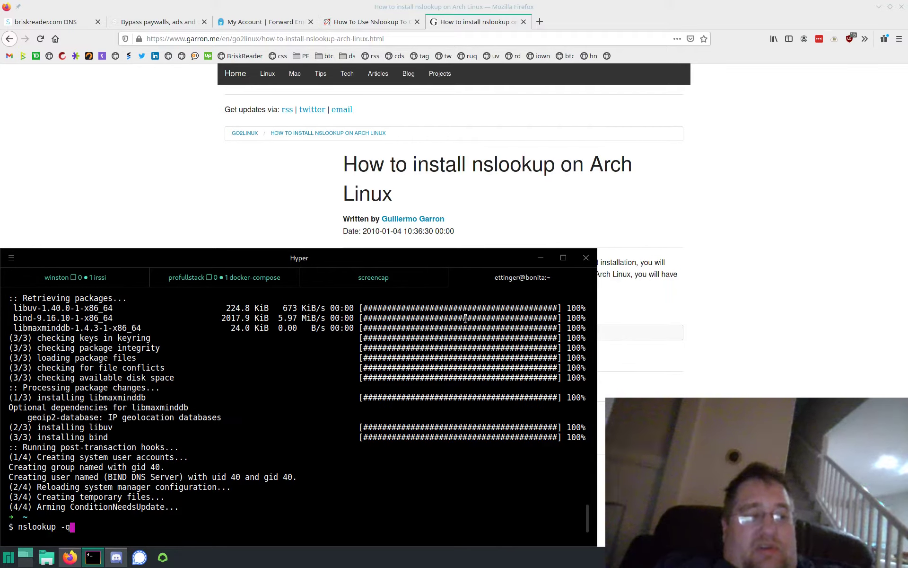
{"action": "type", "text": "=text "}
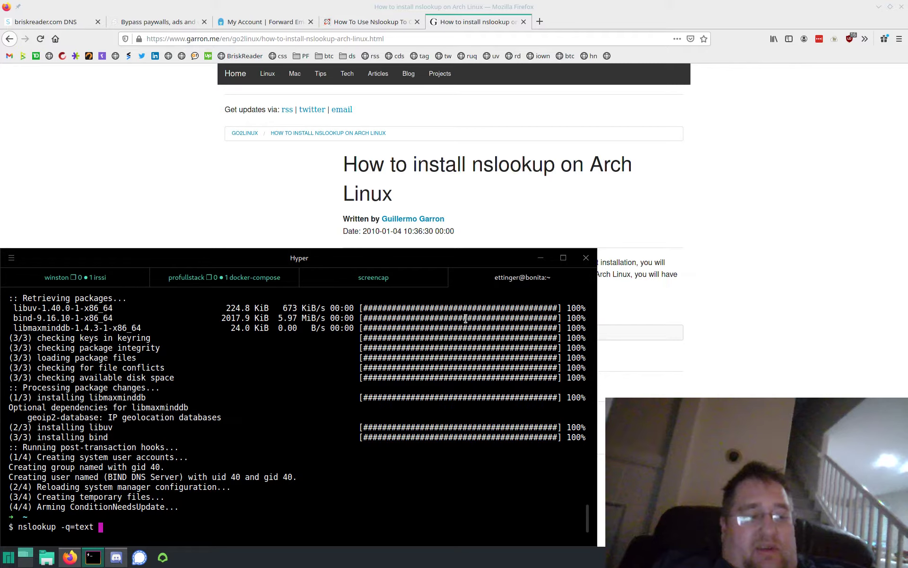
{"action": "type", "text": "briskreader.co"}
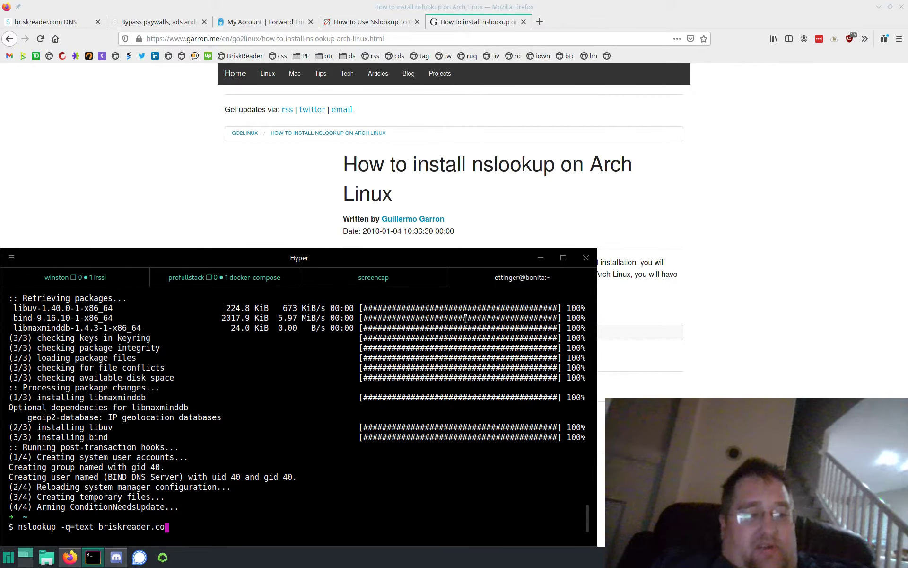
{"action": "type", "text": "m"}
Query briskreader.com's TXT records, correcting -q=text to -q=txt, and move the terminal window up.
{"action": "key", "text": "Return"}
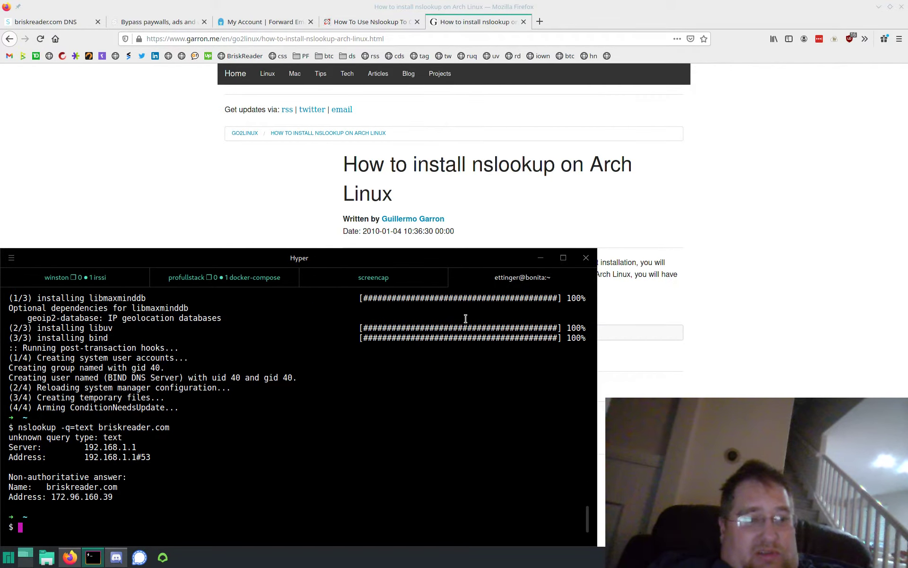
{"action": "key", "text": "alt+Tab"}
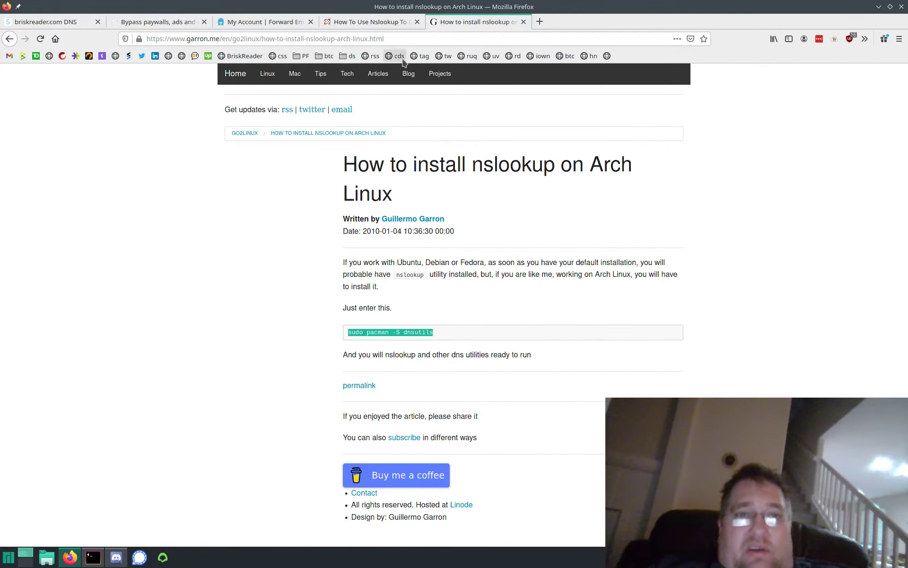
{"action": "key", "text": "alt+Tab"}
{"action": "key", "text": "Up"}
{"action": "key", "text": "Left"}
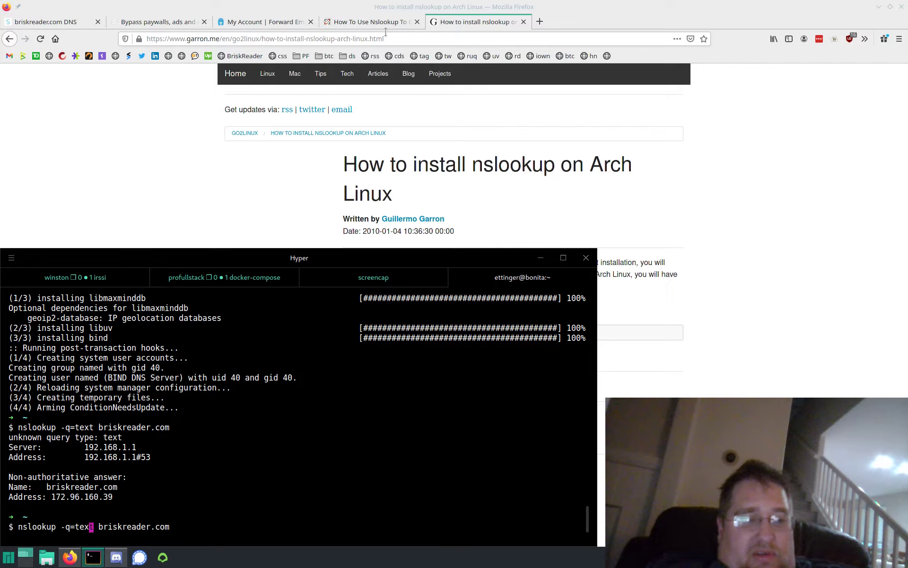
{"action": "key", "text": "BackSpace"}
{"action": "key", "text": "Return"}
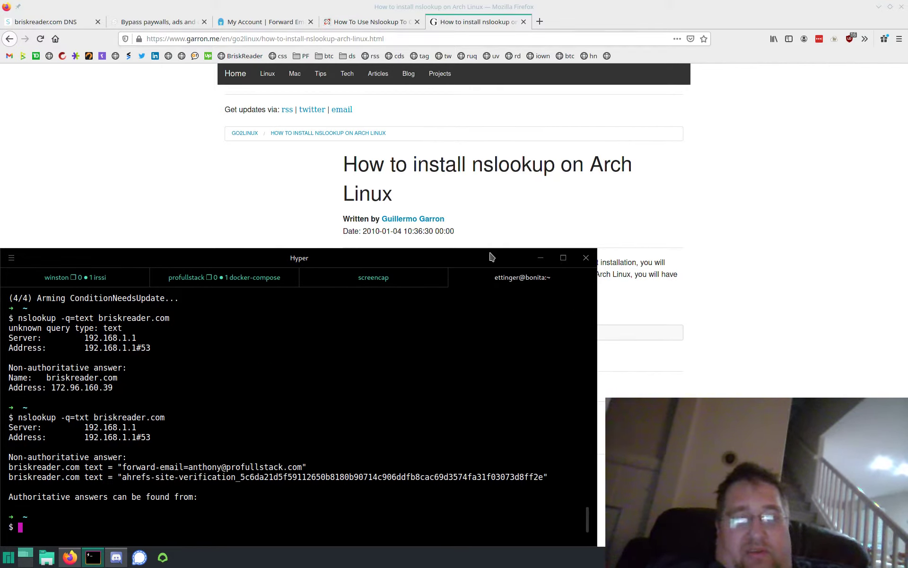
{"action": "left_click_drag", "start_coordinate": [488, 257], "coordinate": [524, 62]}
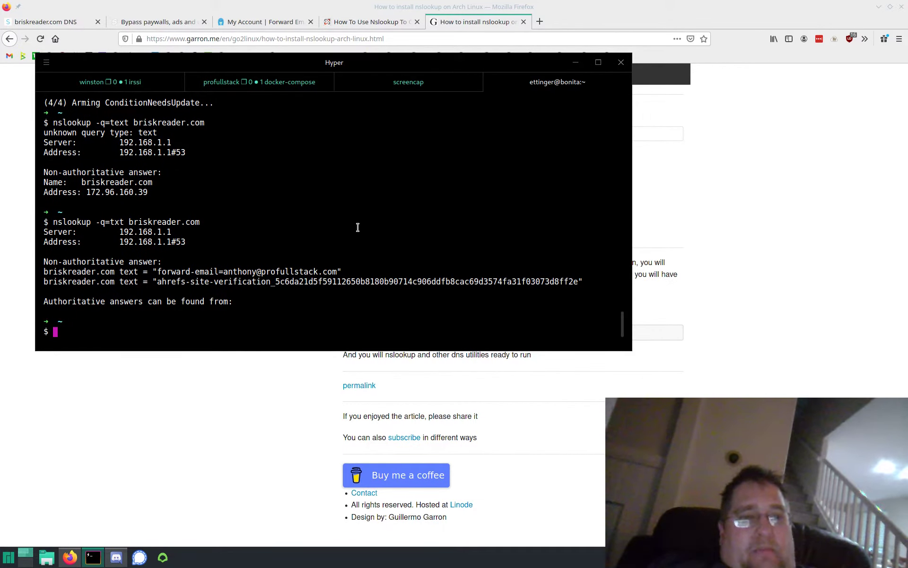
Run whois briskreader.com and scroll through its output.
{"action": "type", "text": "whois b"}
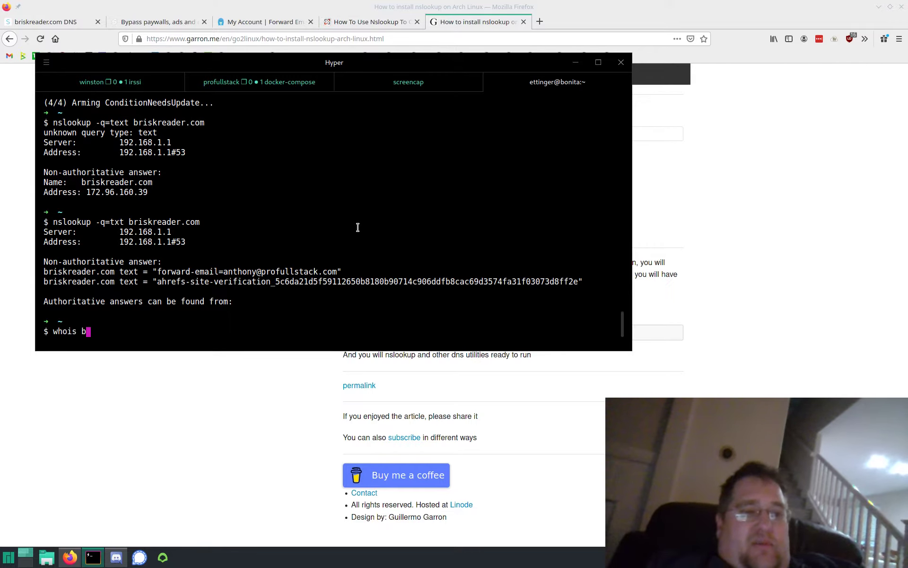
{"action": "type", "text": "riskreader.com"}
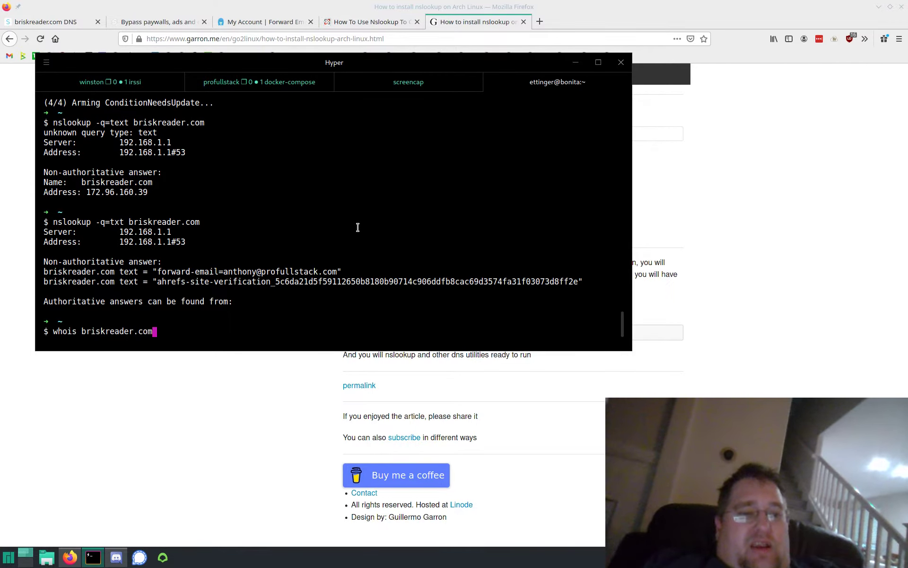
{"action": "key", "text": "Return"}
{"action": "scroll", "coordinate": [361, 258], "scroll_direction": "up", "scroll_amount": 15}
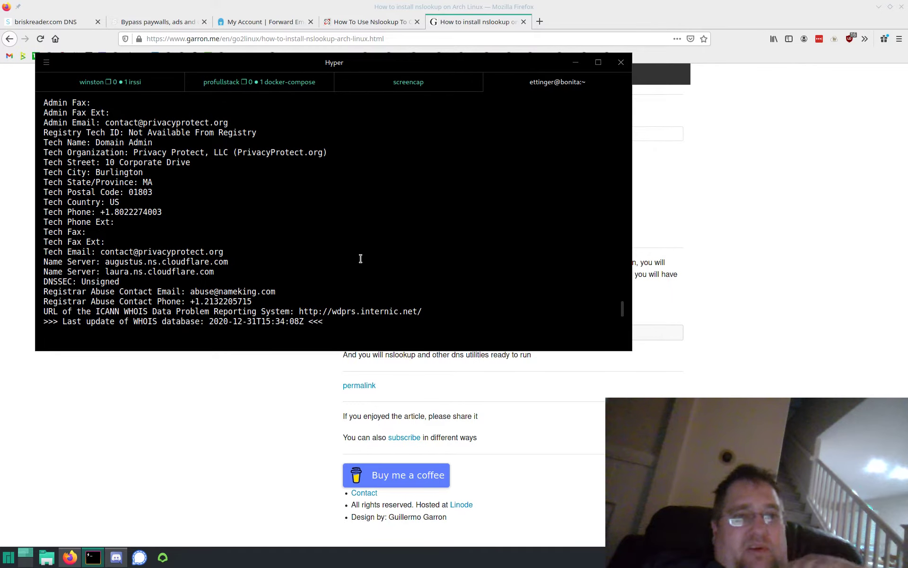
{"action": "scroll", "coordinate": [361, 259], "scroll_direction": "up", "scroll_amount": 10}
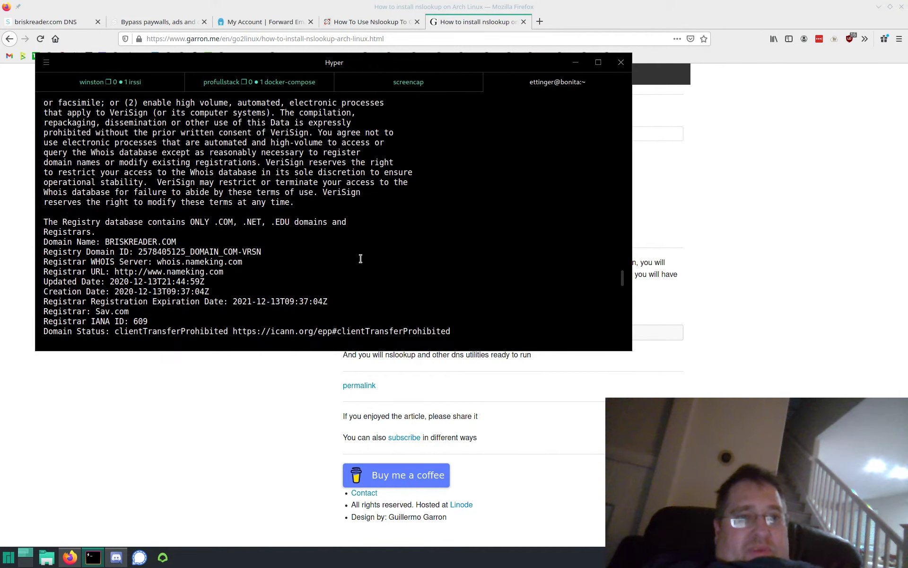
{"action": "scroll", "coordinate": [360, 258], "scroll_direction": "down", "scroll_amount": 4}
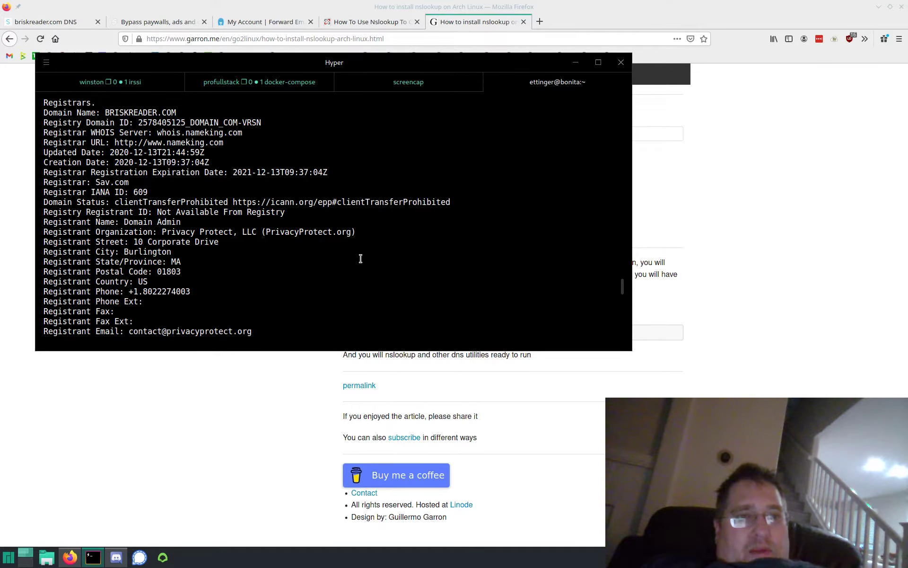
Open registrar Sav.com's website, review the rest of the whois record, then show the Sav homepage.
{"action": "left_click", "coordinate": [199, 146]}
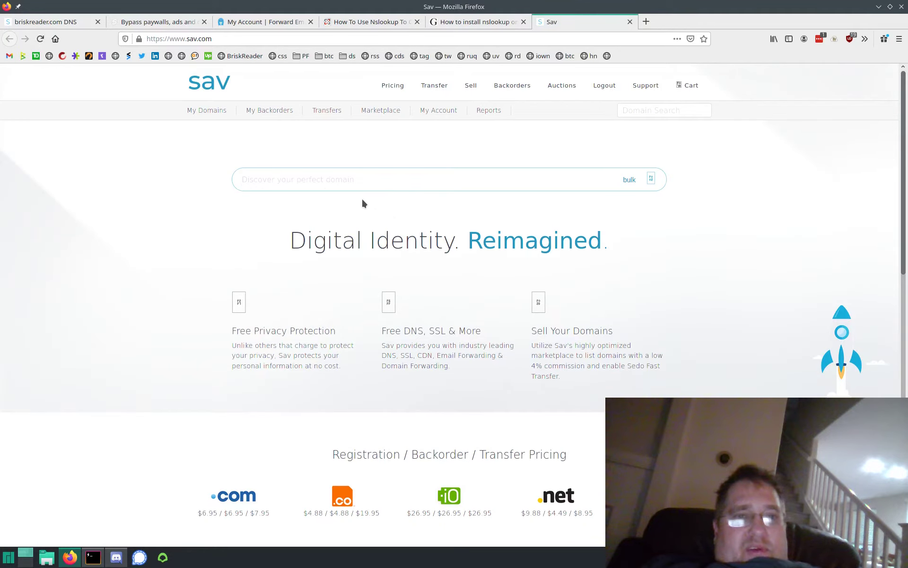
{"action": "key", "text": "alt+Tab"}
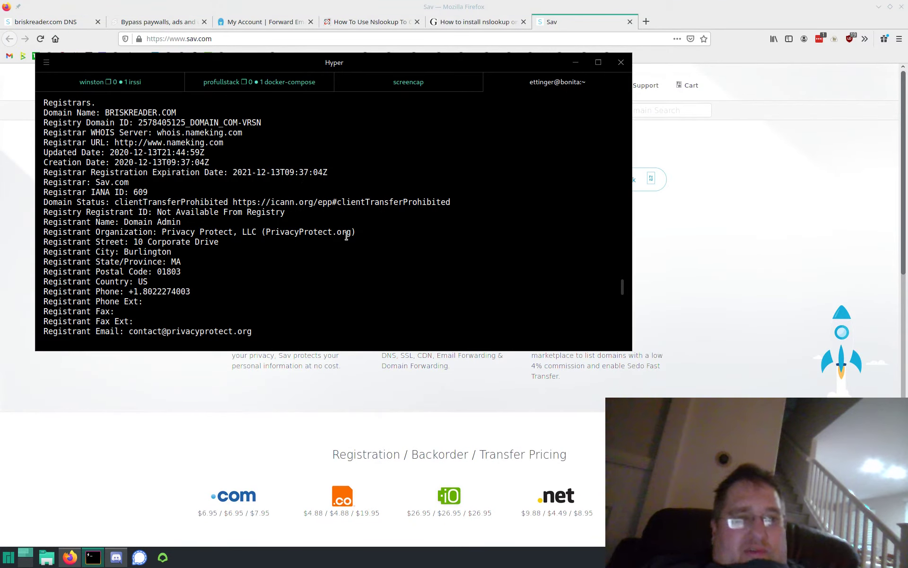
{"action": "scroll", "coordinate": [354, 235], "scroll_direction": "down", "scroll_amount": 7}
{"action": "scroll", "coordinate": [358, 240], "scroll_direction": "down", "scroll_amount": 5}
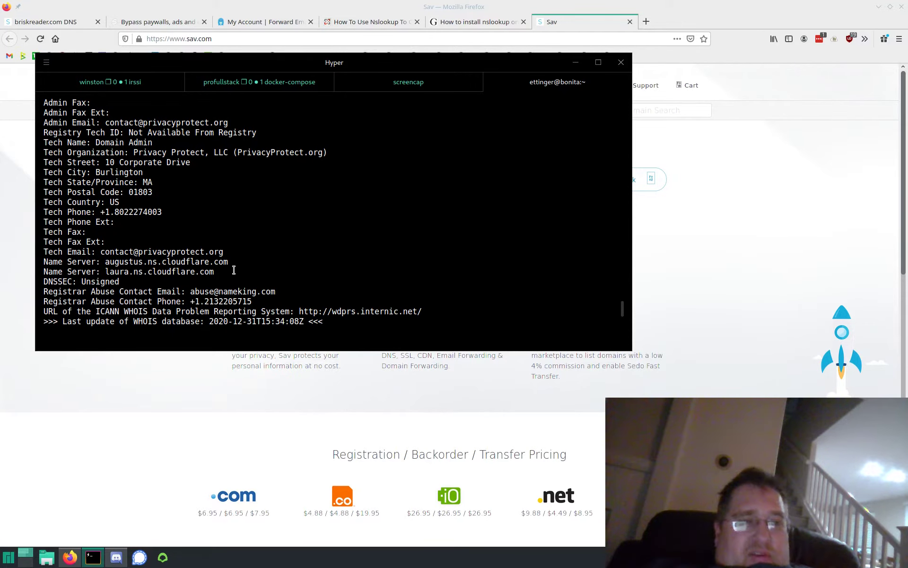
{"action": "scroll", "coordinate": [233, 269], "scroll_direction": "down", "scroll_amount": 8}
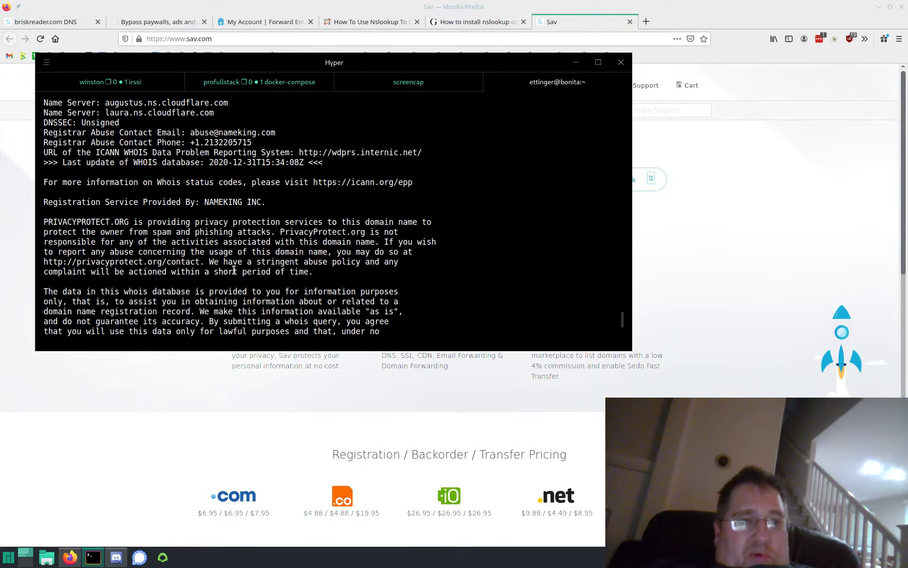
{"action": "scroll", "coordinate": [234, 269], "scroll_direction": "up", "scroll_amount": 20}
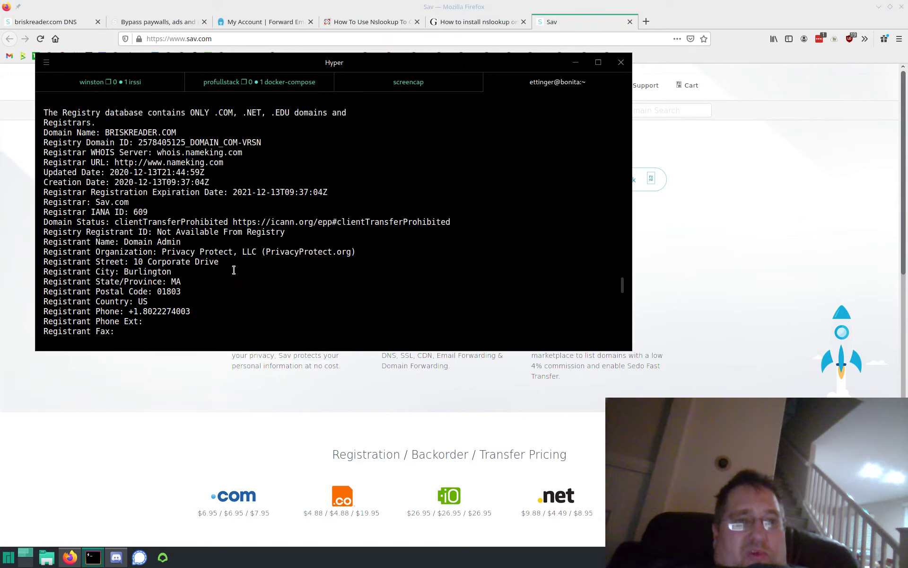
{"action": "scroll", "coordinate": [234, 270], "scroll_direction": "up", "scroll_amount": 20}
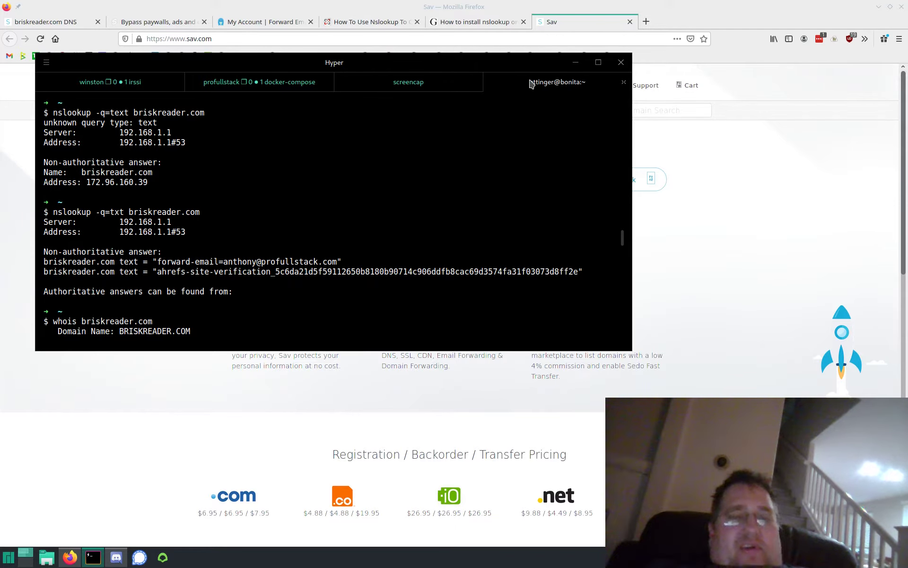
{"action": "left_click", "coordinate": [540, 23]}
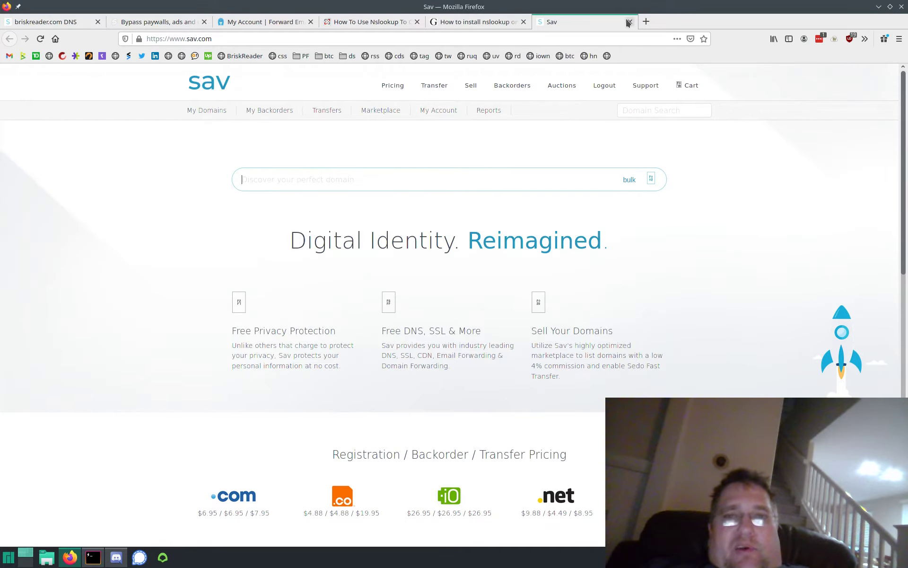
Show the garron.me guide, check the screencap and docker-compose terminal tabs, and return to the shell.
{"action": "left_click", "coordinate": [485, 24]}
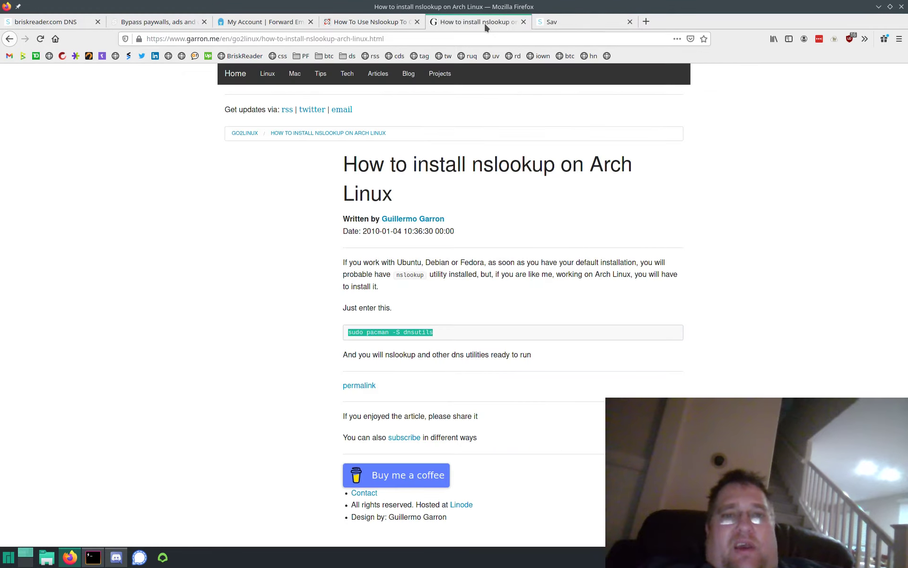
{"action": "key", "text": "alt+Tab"}
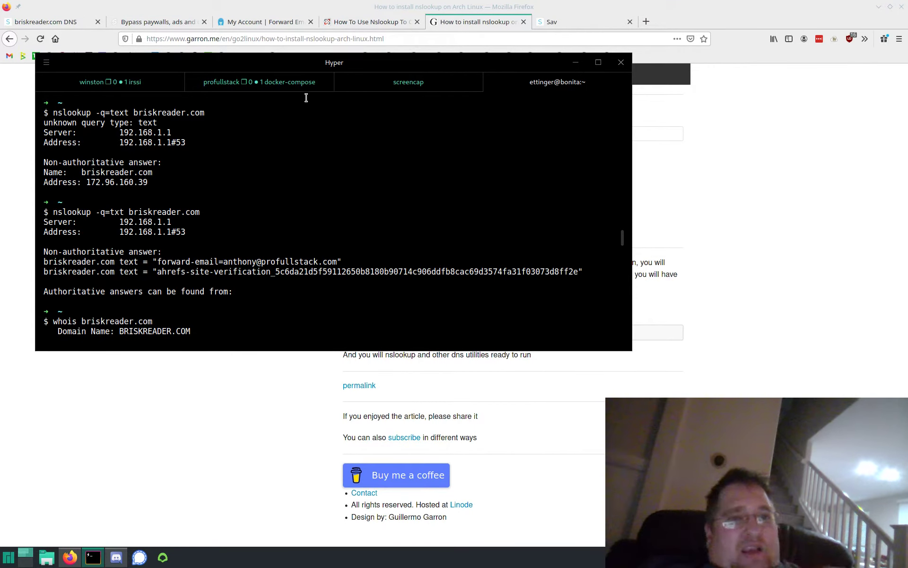
{"action": "left_click", "coordinate": [385, 83]}
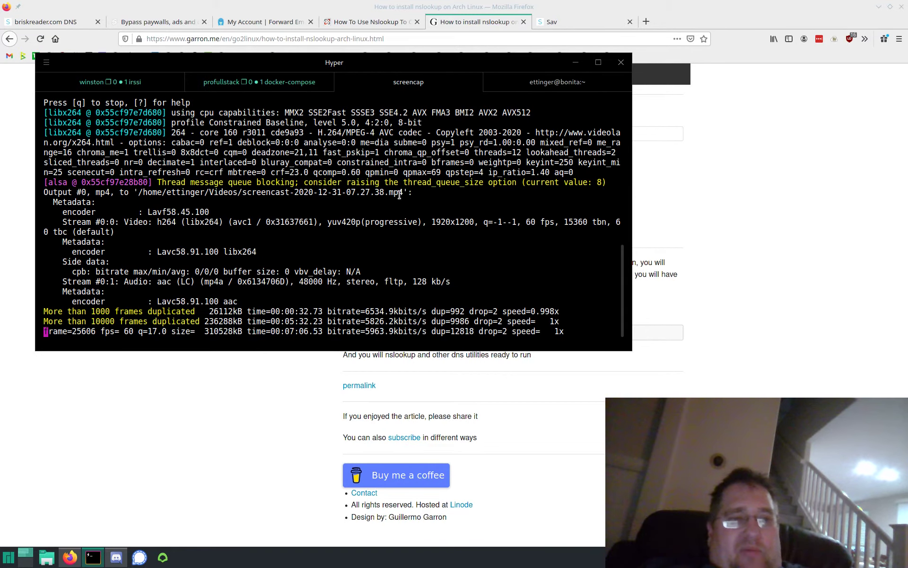
{"action": "left_click", "coordinate": [291, 87]}
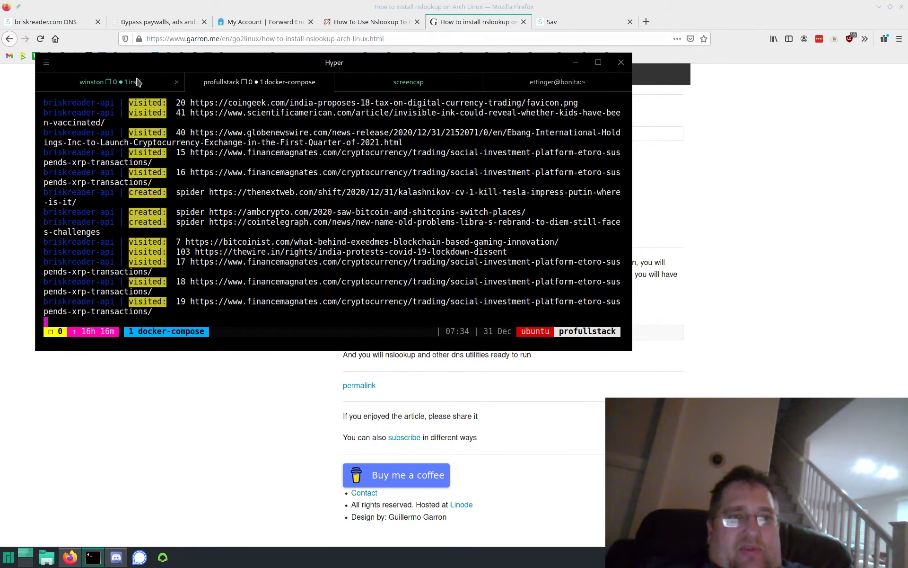
{"action": "left_click", "coordinate": [396, 87]}
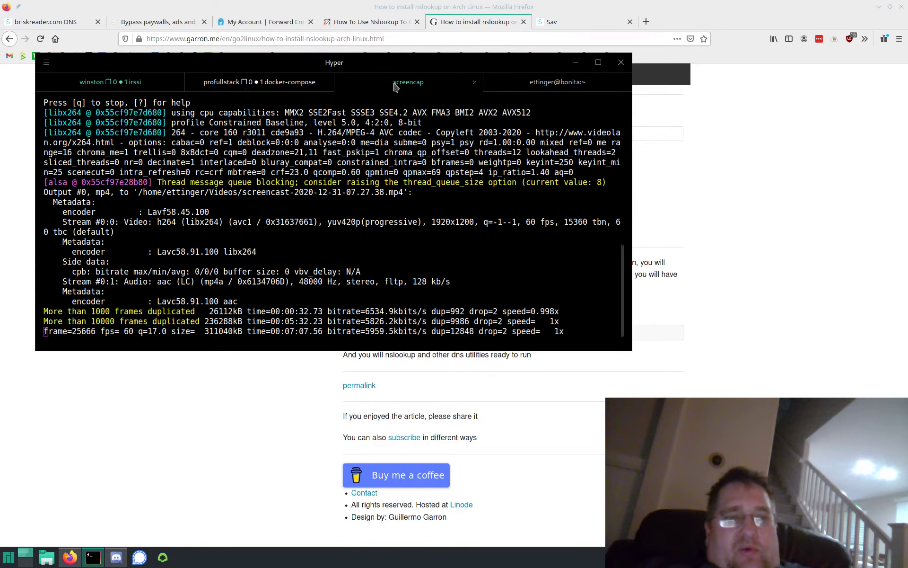
{"action": "left_click", "coordinate": [530, 87]}
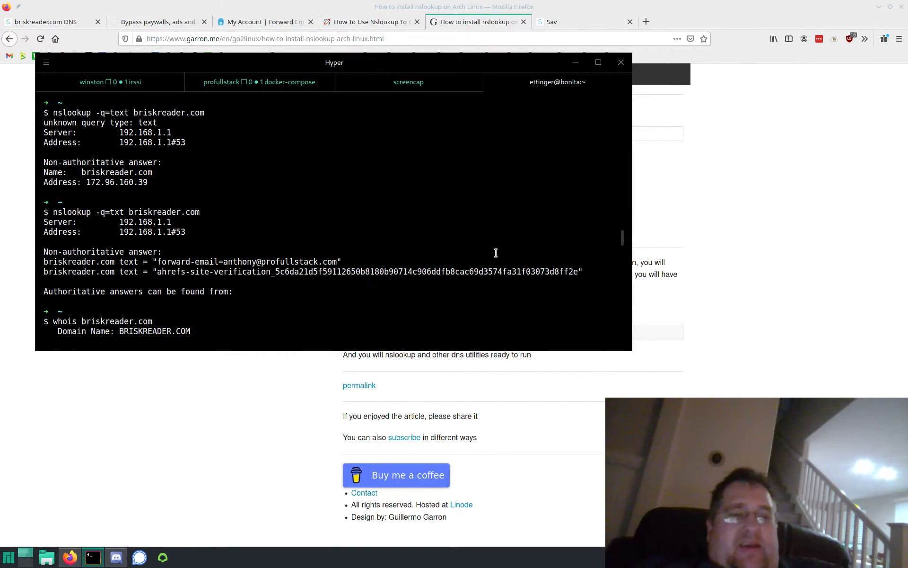
Rerun nslookup -q=txt briskreader.com and select the forward-email TXT value.
{"action": "key", "text": "Return"}
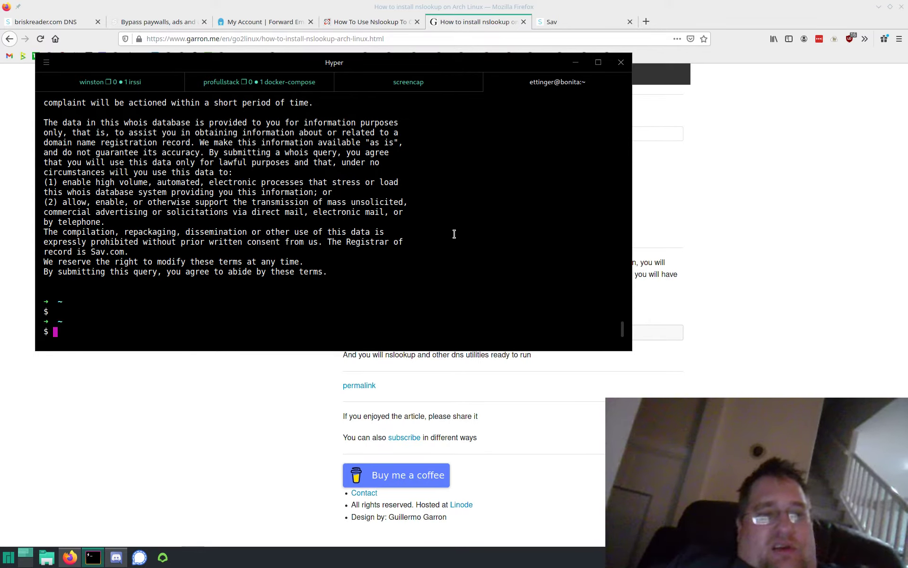
{"action": "key", "text": "Up"}
{"action": "key", "text": "Up"}
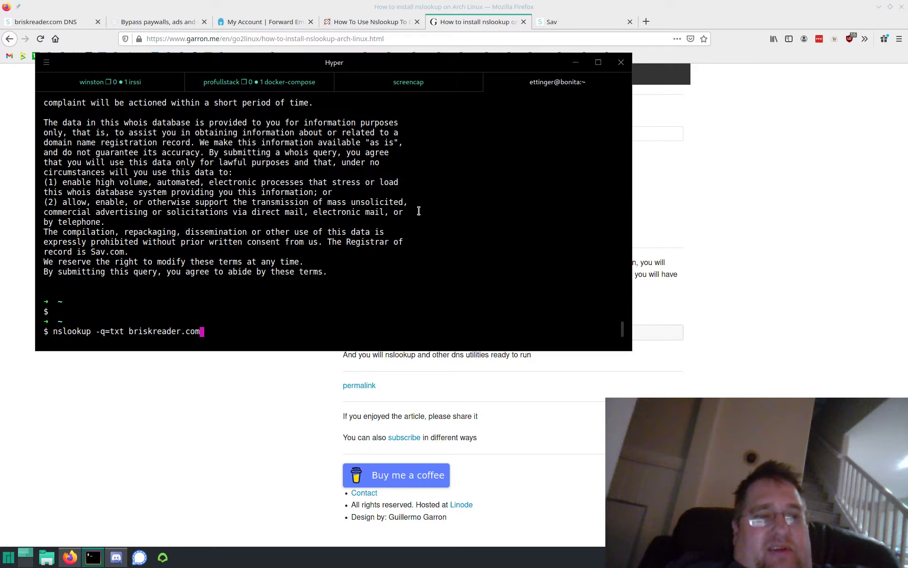
{"action": "key", "text": "Return"}
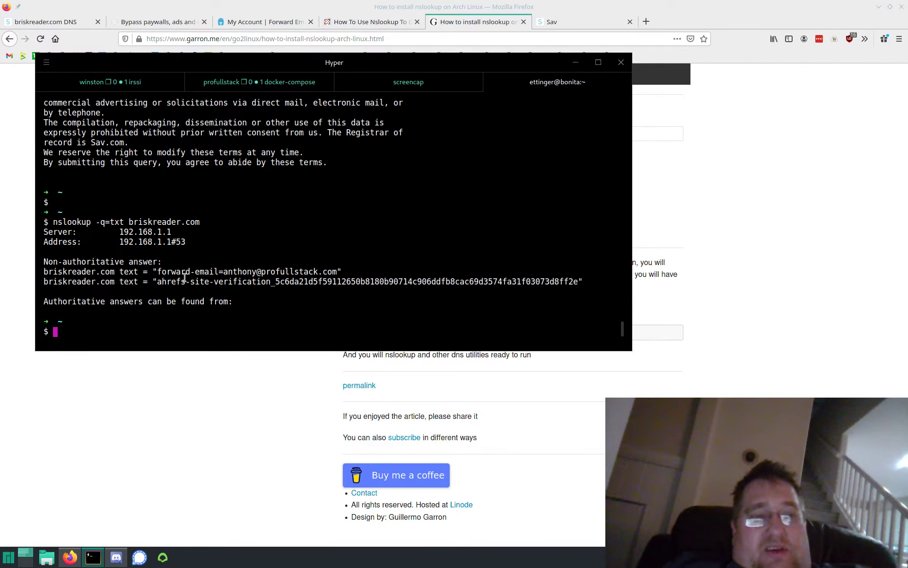
{"action": "left_click_drag", "start_coordinate": [158, 273], "coordinate": [334, 270]}
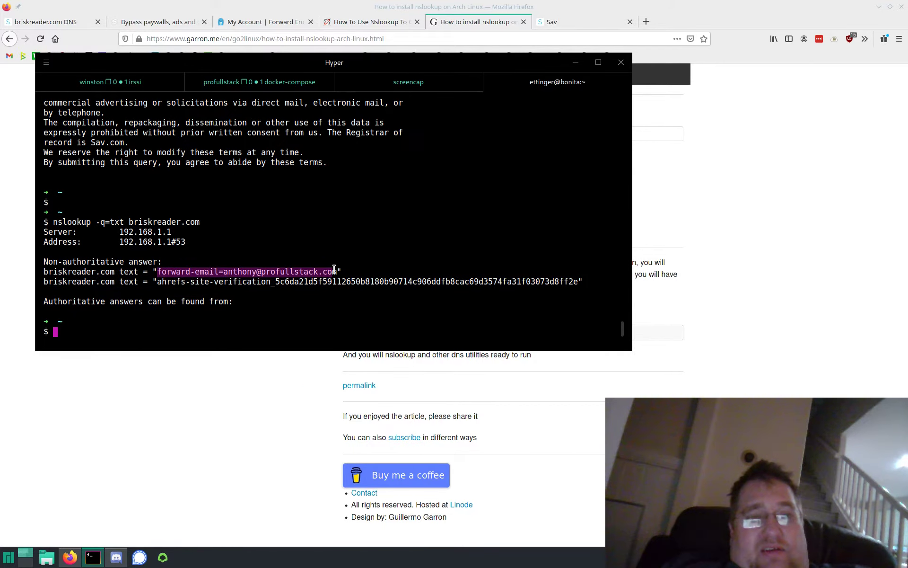
{"action": "key", "text": "alt+Tab"}
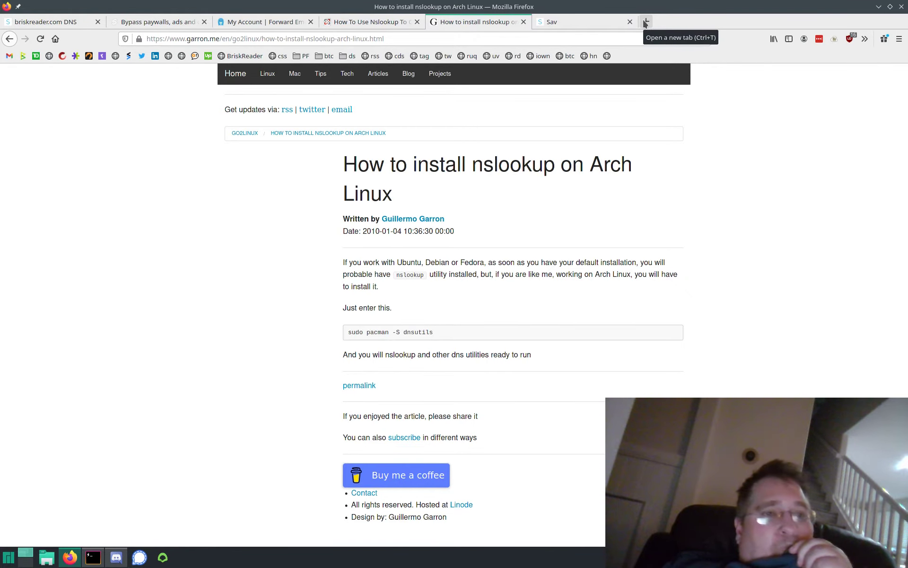
Open Tutanota's pricing plans (Free €0, Premium €12, Teams €48) in a new tab, then return to the nslookup article.
{"action": "left_click", "coordinate": [645, 21]}
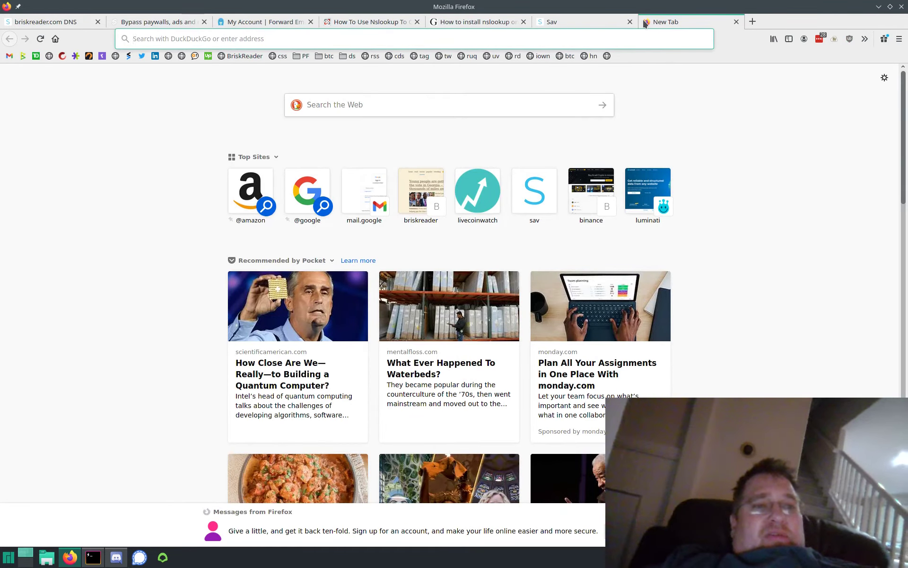
{"action": "type", "text": "tutanota"}
{"action": "key", "text": "Return"}
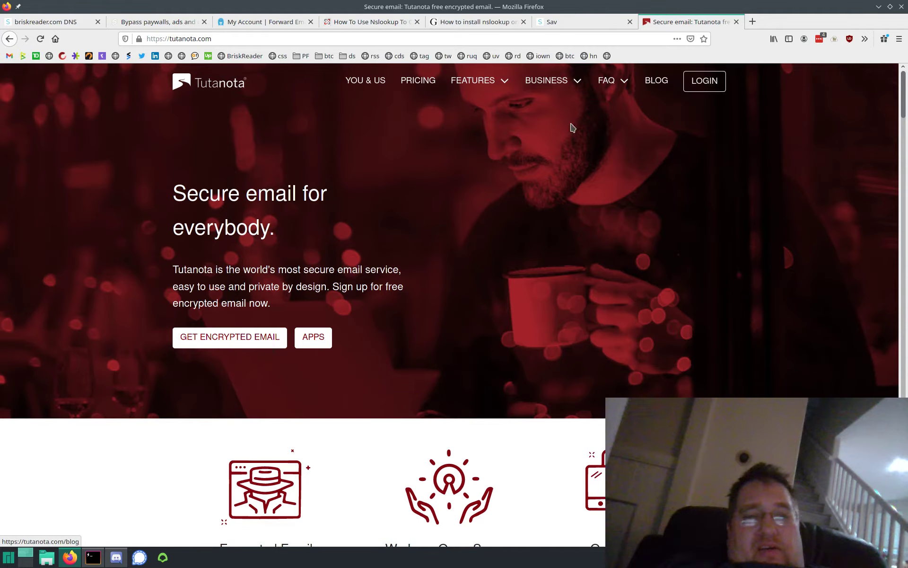
{"action": "left_click", "coordinate": [417, 81]}
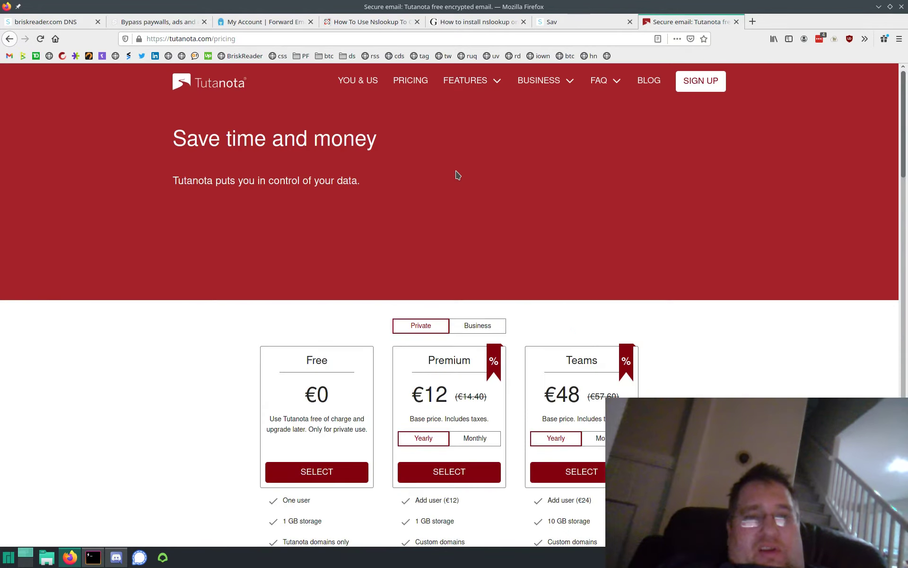
{"action": "scroll", "coordinate": [456, 175], "scroll_direction": "down", "scroll_amount": 5}
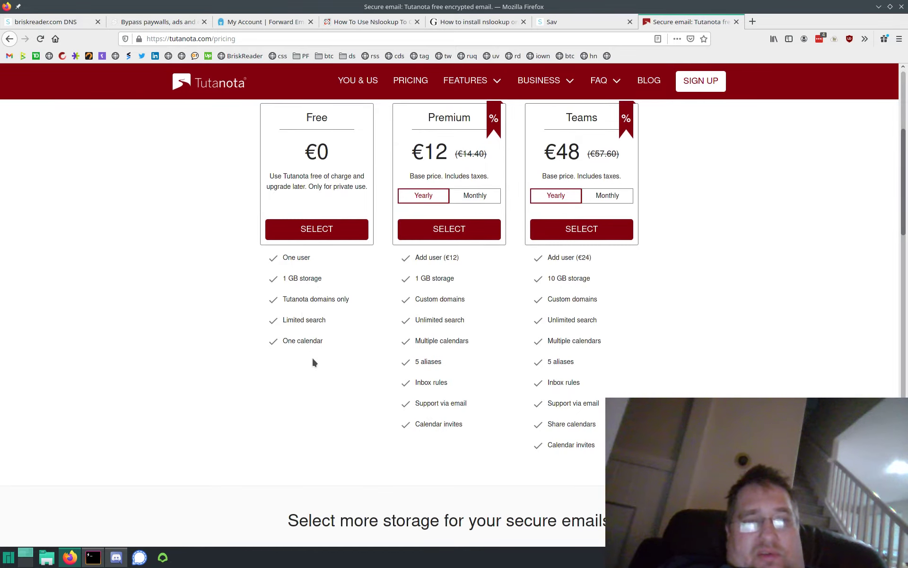
{"action": "scroll", "coordinate": [313, 363], "scroll_direction": "up", "scroll_amount": 1}
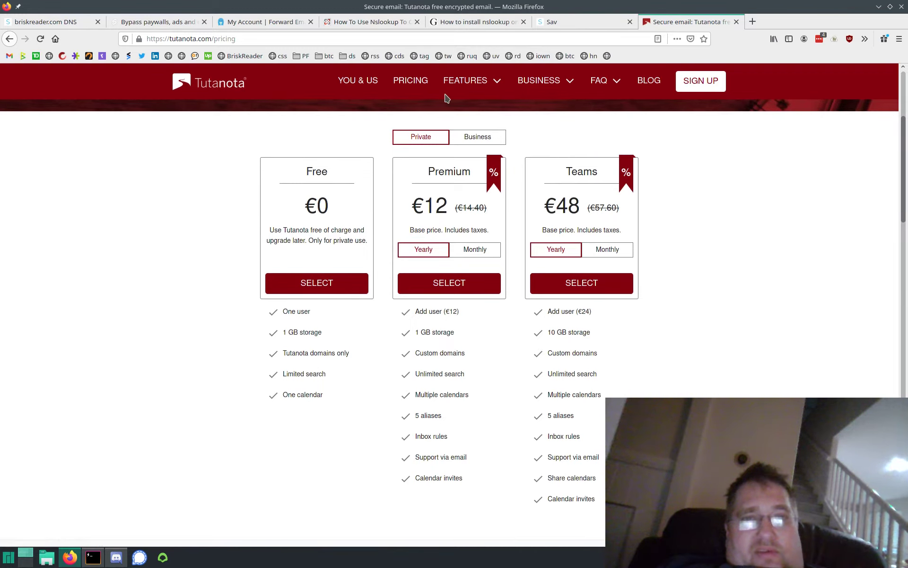
{"action": "mouse_move", "coordinate": [469, 102]}
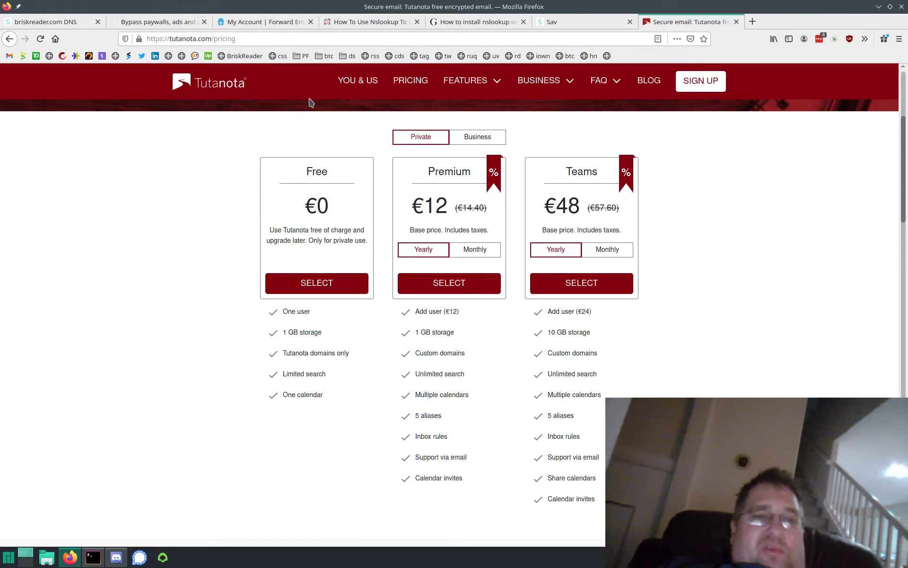
{"action": "left_click", "coordinate": [358, 21]}
After a glance at BriskReader, leave Forward Email's add-domain form for the Domains list with briskreader.com.
{"action": "left_click", "coordinate": [277, 26]}
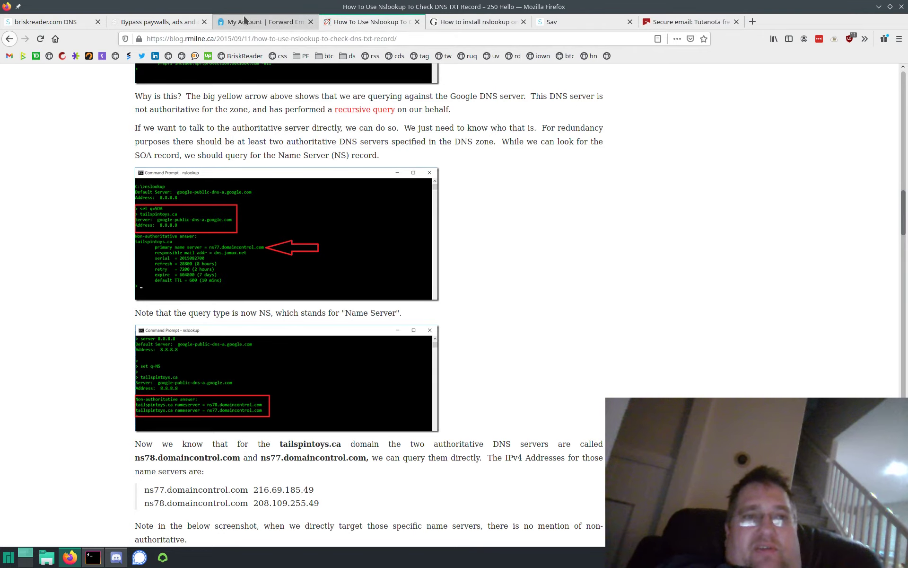
{"action": "left_click", "coordinate": [170, 23]}
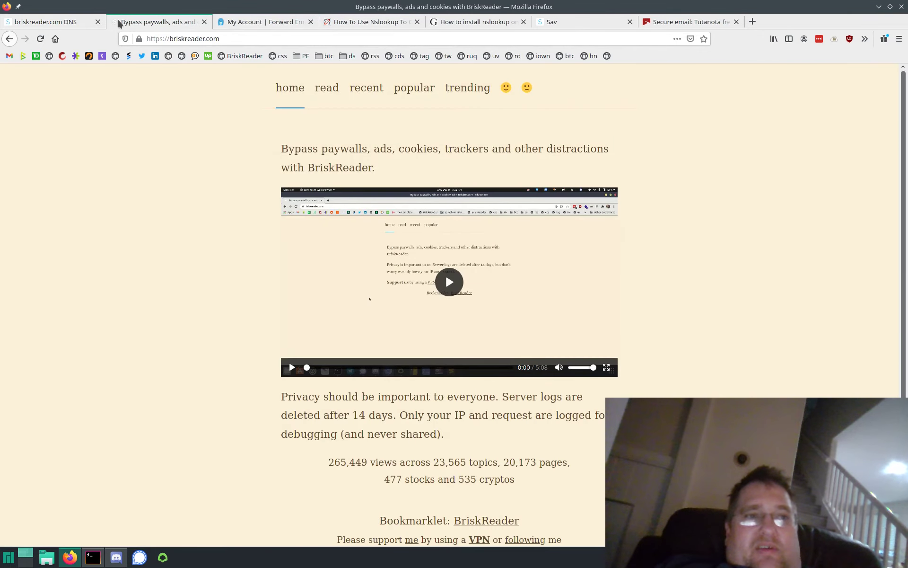
{"action": "left_click", "coordinate": [239, 22]}
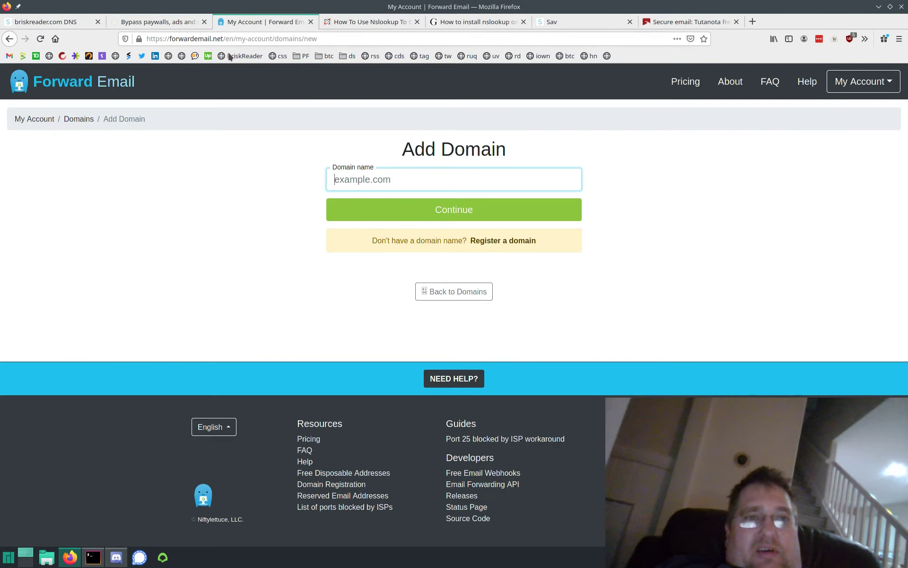
{"action": "left_click", "coordinate": [116, 82]}
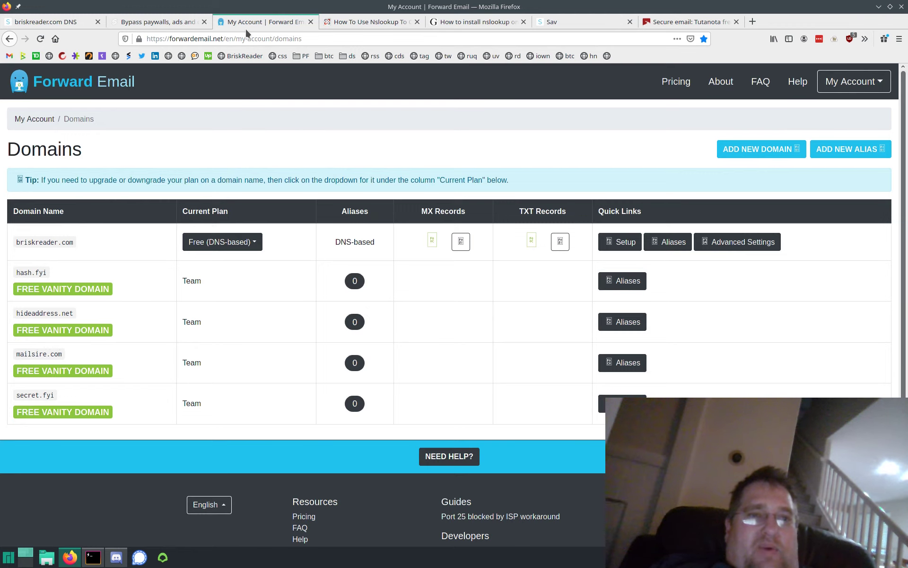
Show Sav's briskreader.com Custom DNS table with the two MX entries and forward-email TXT record.
{"action": "left_click", "coordinate": [175, 25]}
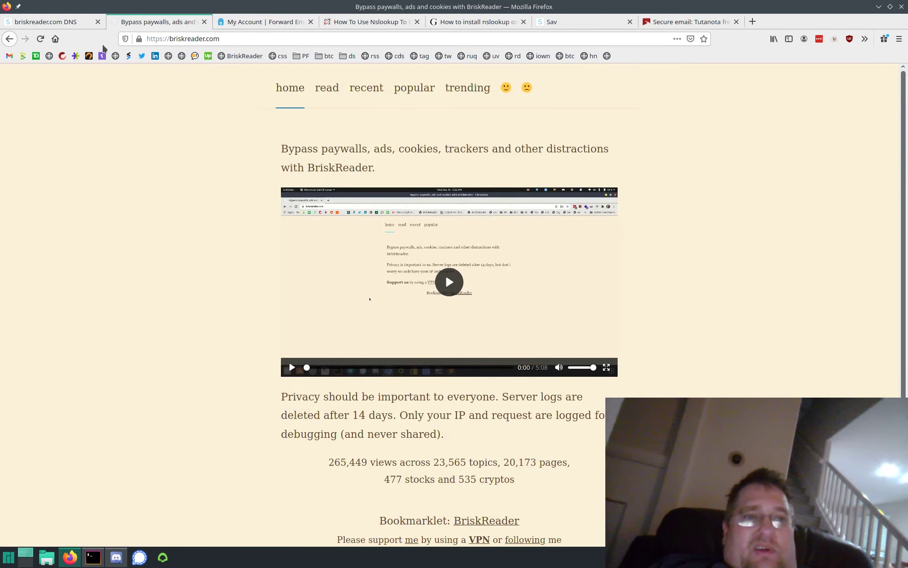
{"action": "left_click", "coordinate": [66, 22]}
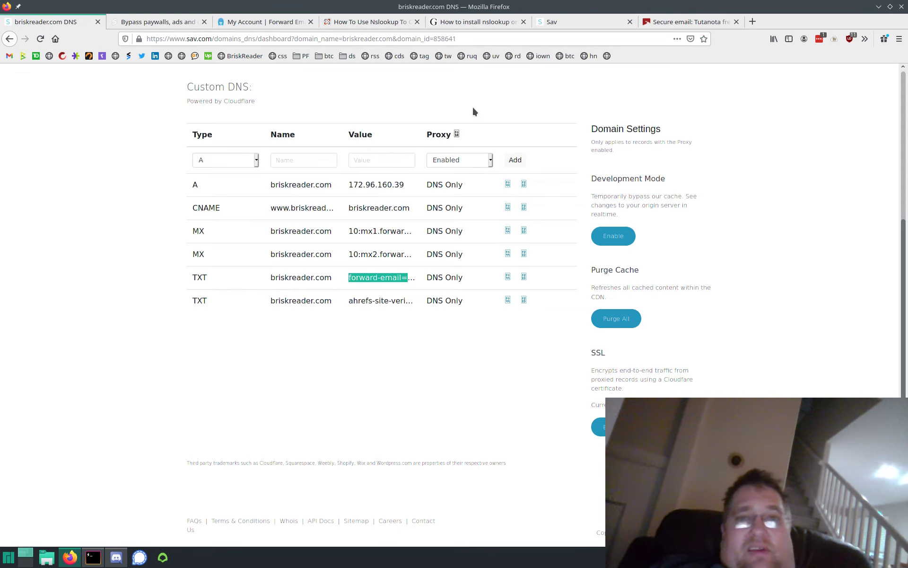